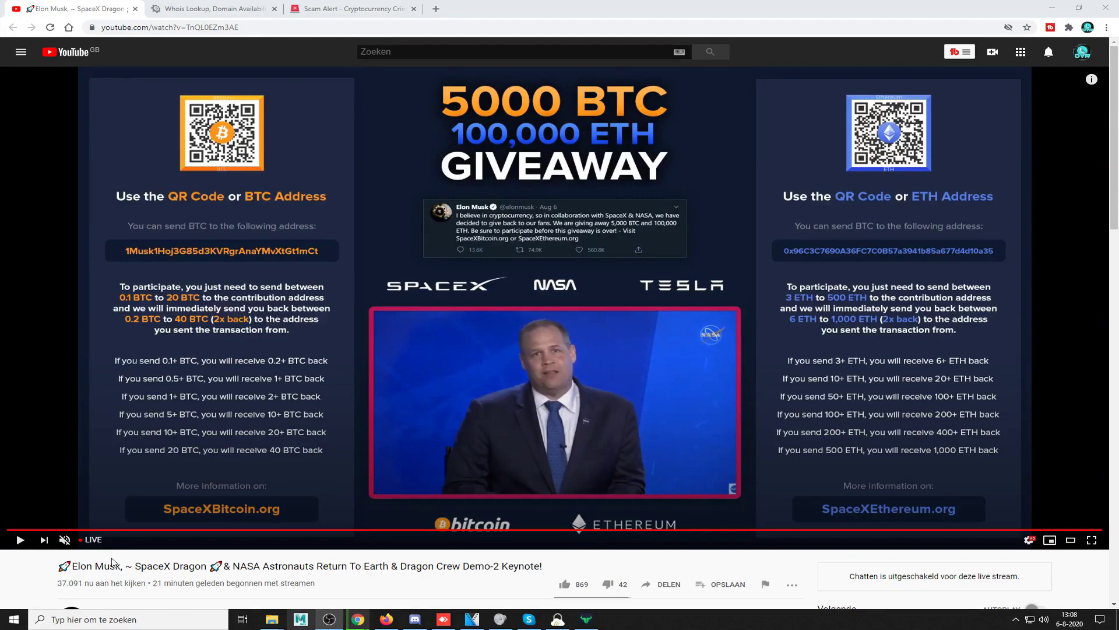
Step: Scroll through the YouTube giveaway video page, briefly highlighting the start of its title
{"action": "scroll", "coordinate": [37, 581], "scroll_direction": "down", "scroll_amount": 3}
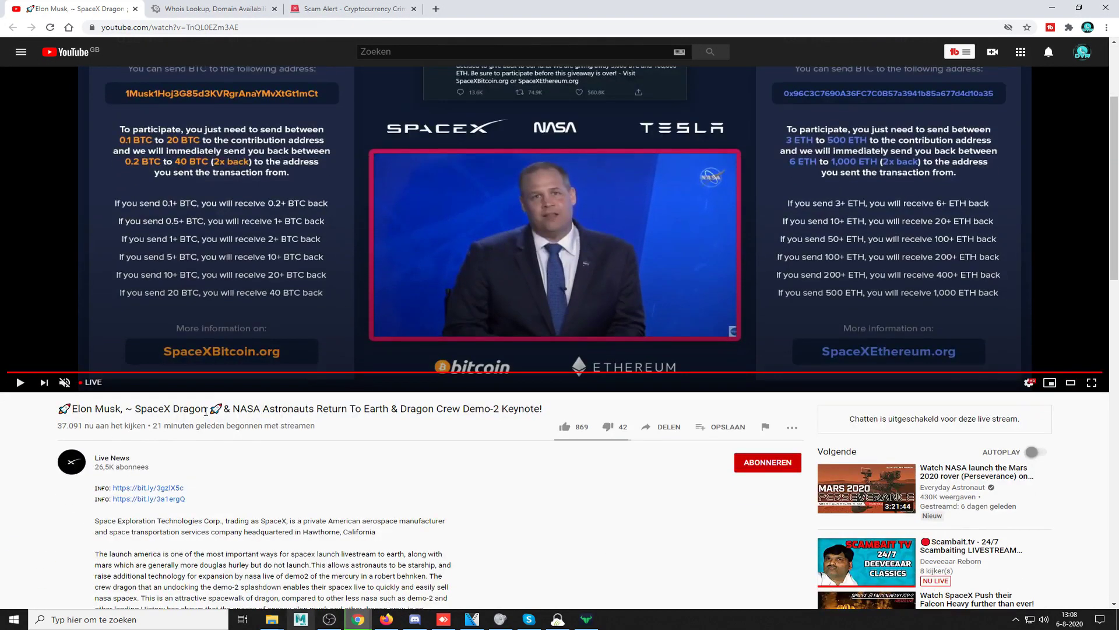
{"action": "scroll", "coordinate": [205, 412], "scroll_direction": "up", "scroll_amount": 3}
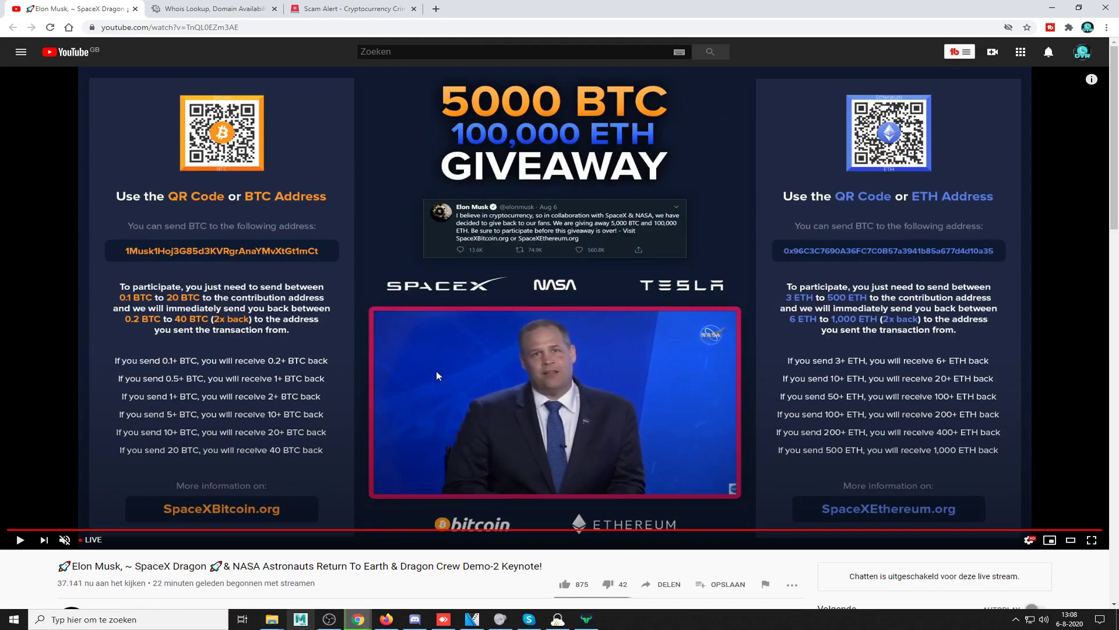
{"action": "scroll", "coordinate": [436, 371], "scroll_direction": "down", "scroll_amount": 3}
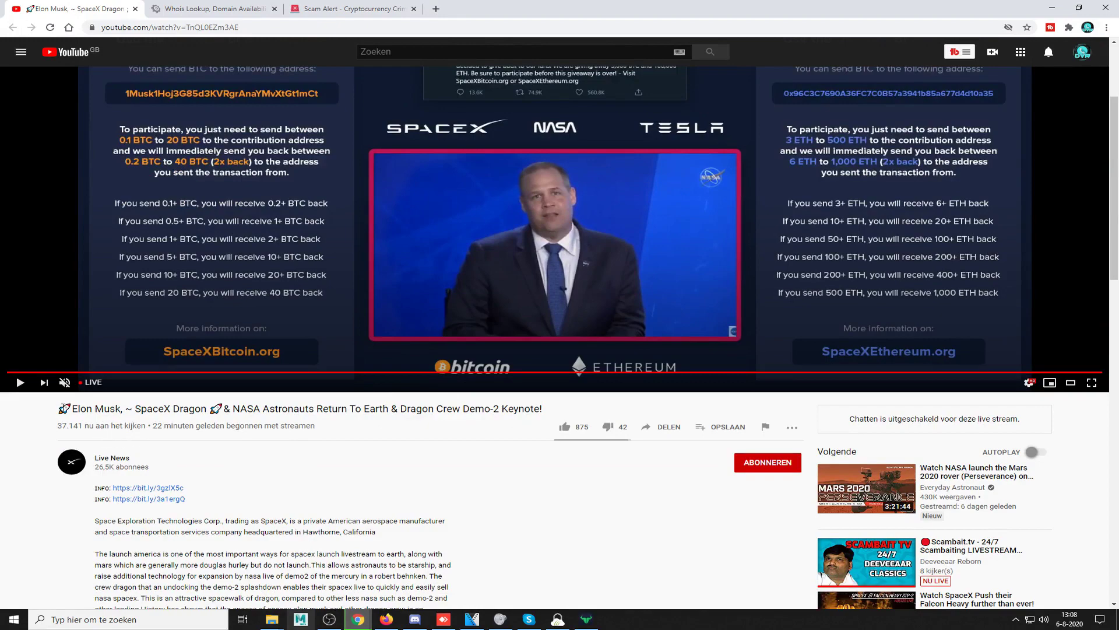
{"action": "left_click_drag", "start_coordinate": [70, 410], "coordinate": [158, 411]}
{"action": "left_click", "coordinate": [158, 413]}
{"action": "scroll", "coordinate": [530, 425], "scroll_direction": "up", "scroll_amount": 3}
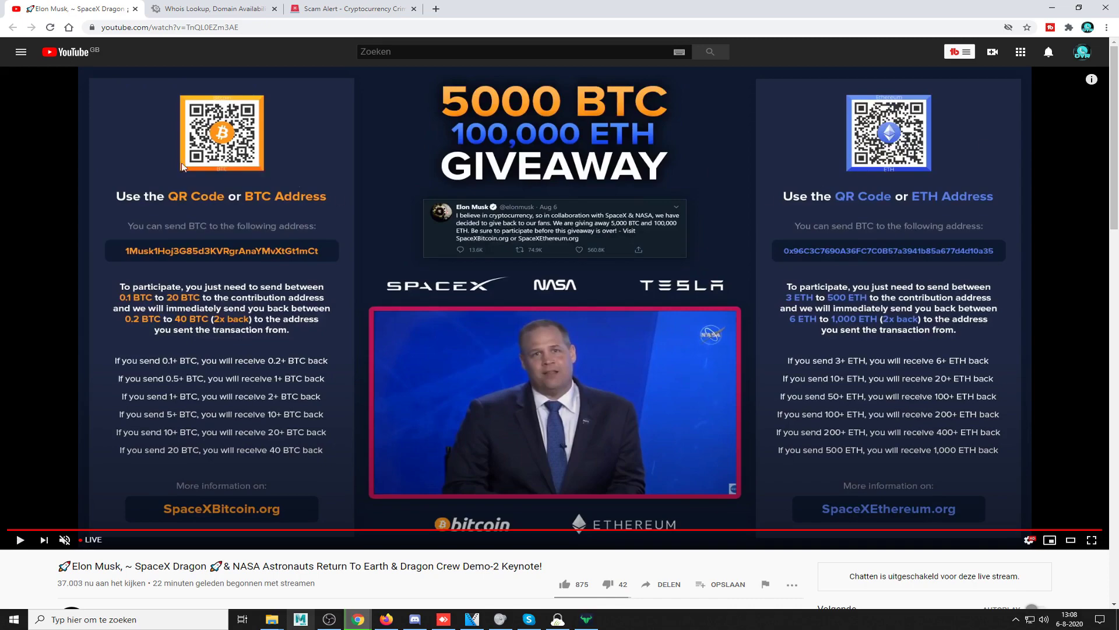
{"action": "scroll", "coordinate": [77, 539], "scroll_direction": "down", "scroll_amount": 3}
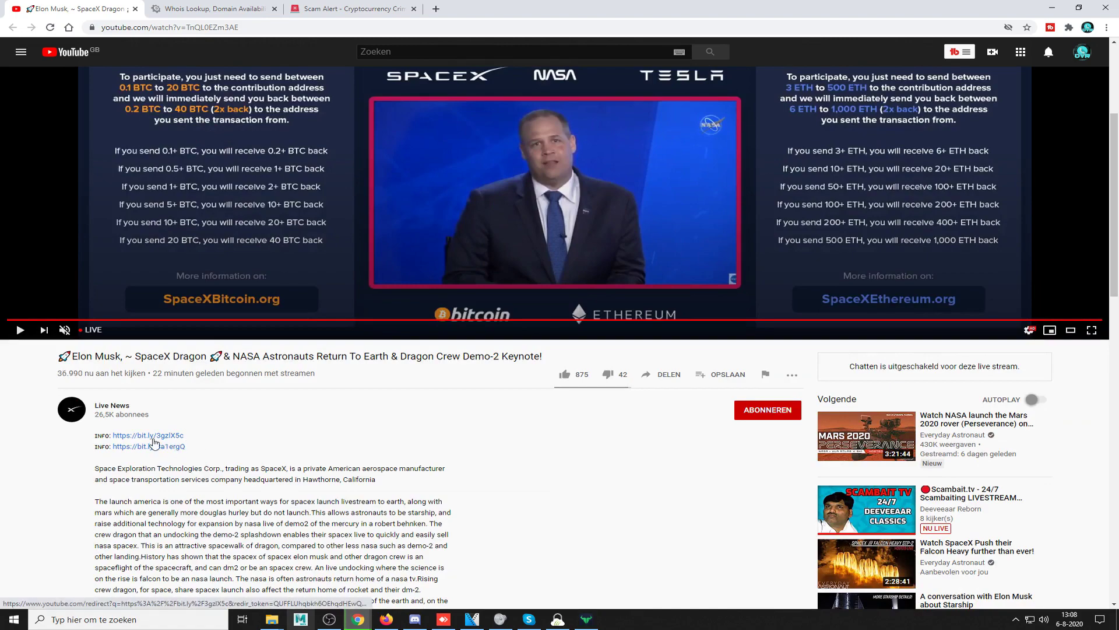
{"action": "scroll", "coordinate": [134, 402], "scroll_direction": "up", "scroll_amount": 3}
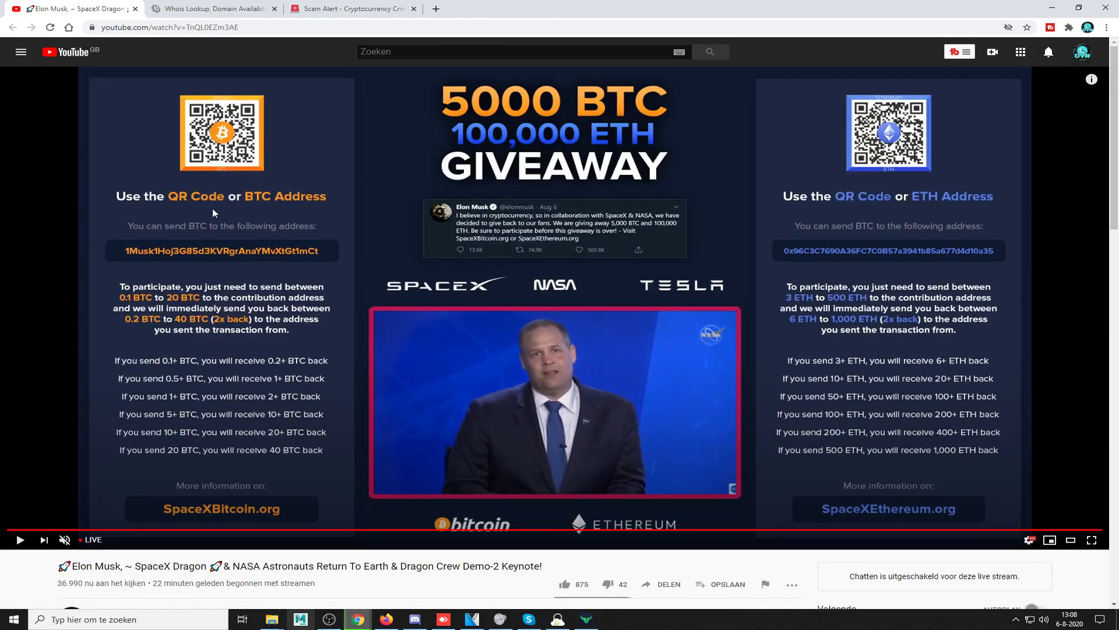
{"action": "scroll", "coordinate": [158, 274], "scroll_direction": "down", "scroll_amount": 2}
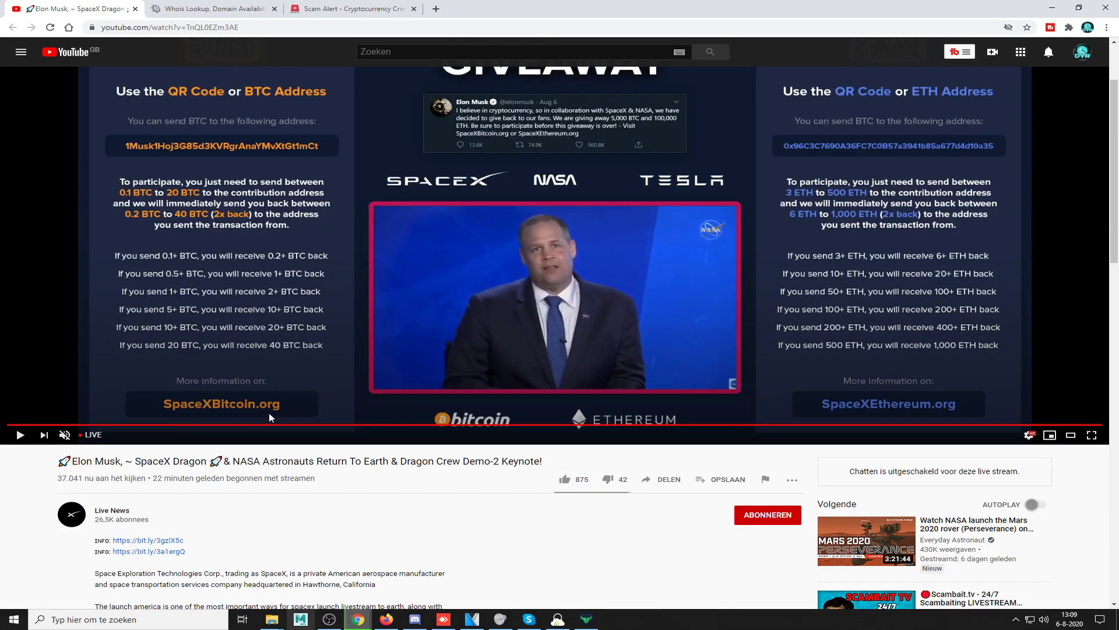
Step: Open the giveaway link and look up spacexbitcoin.org in DomainTools Whois, highlighting the registrar
{"action": "left_click", "coordinate": [153, 543]}
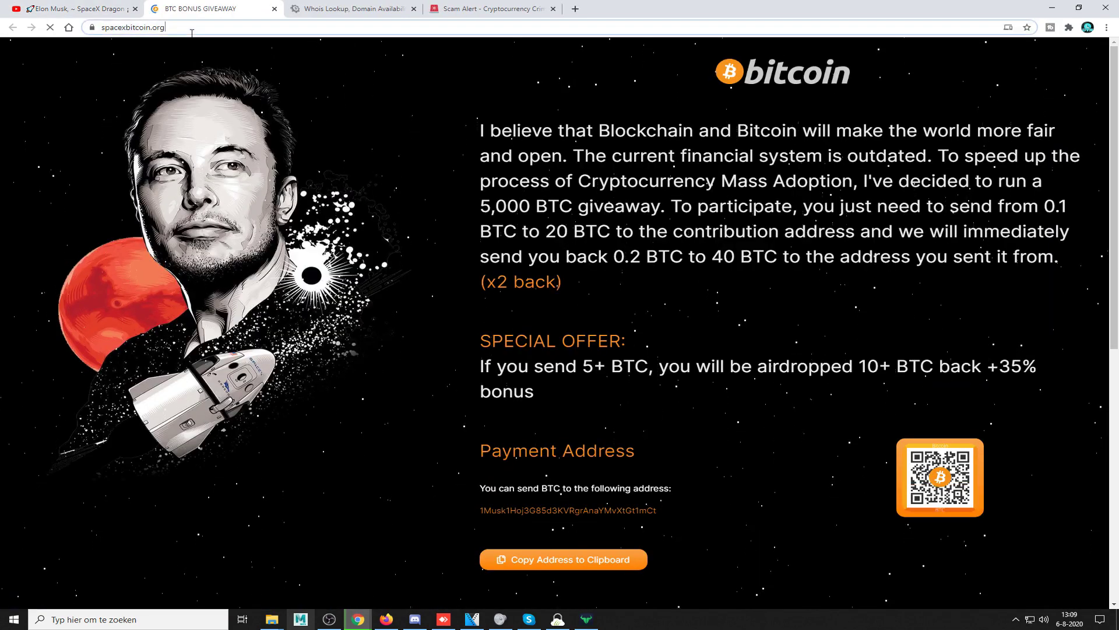
{"action": "left_click", "coordinate": [350, 8]}
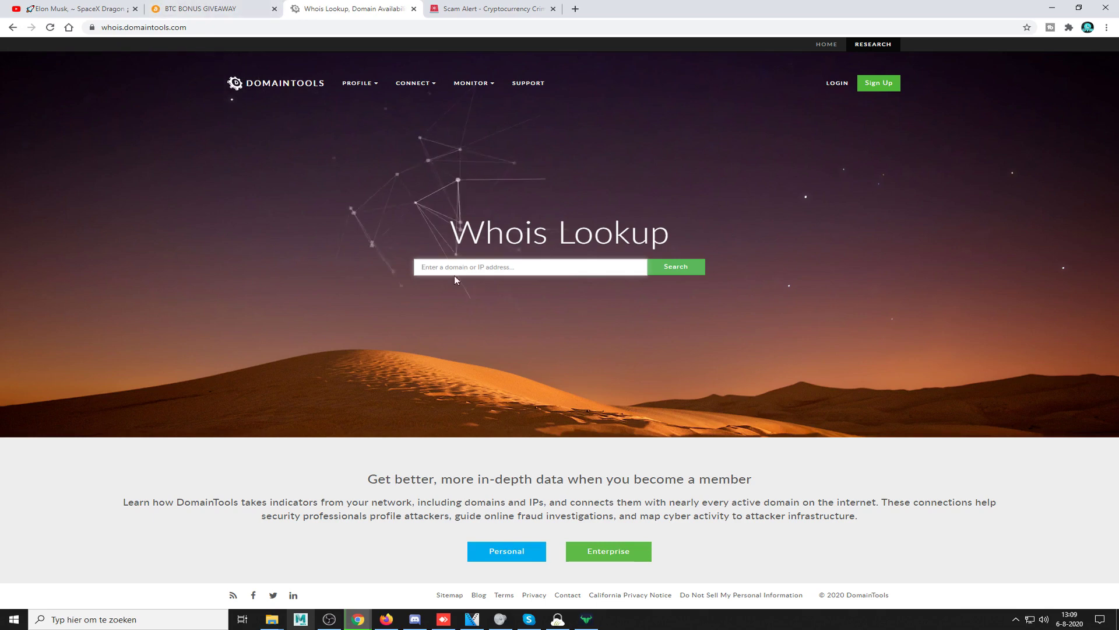
{"action": "left_click", "coordinate": [506, 266]}
{"action": "type", "text": "https://spacexbitcoin.org/"}
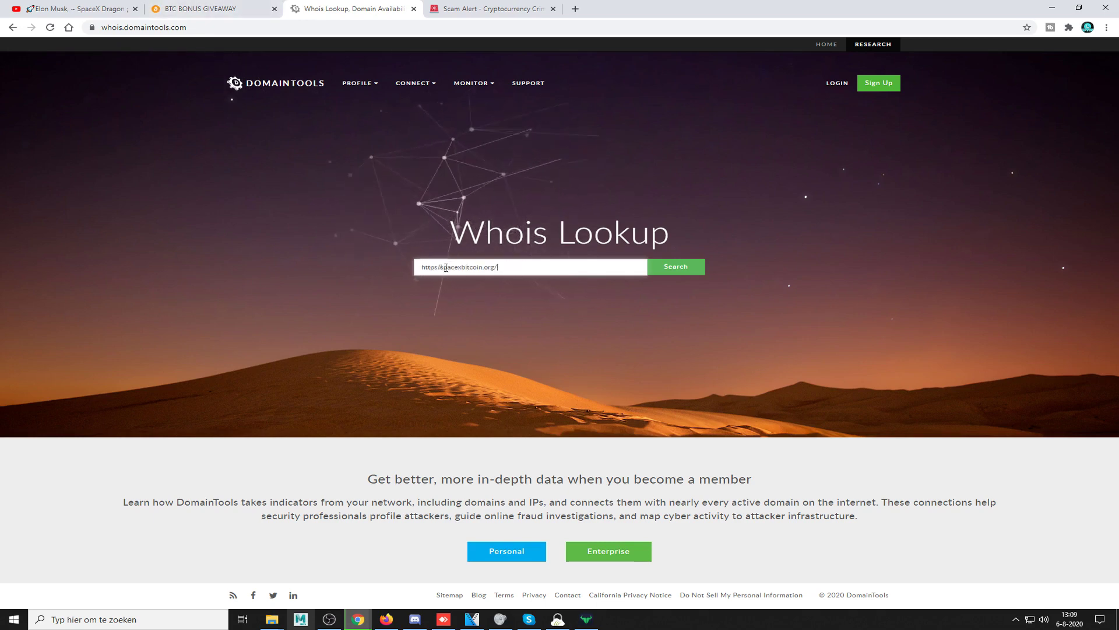
{"action": "left_click", "coordinate": [680, 271]}
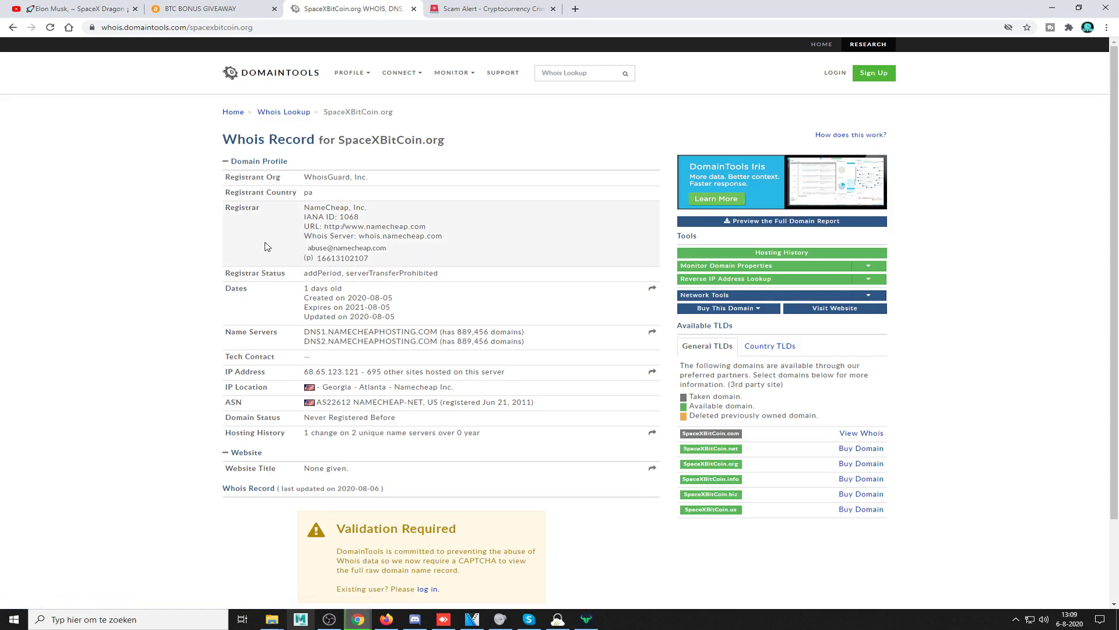
{"action": "left_click_drag", "start_coordinate": [227, 208], "coordinate": [272, 215]}
{"action": "left_click", "coordinate": [170, 240]}
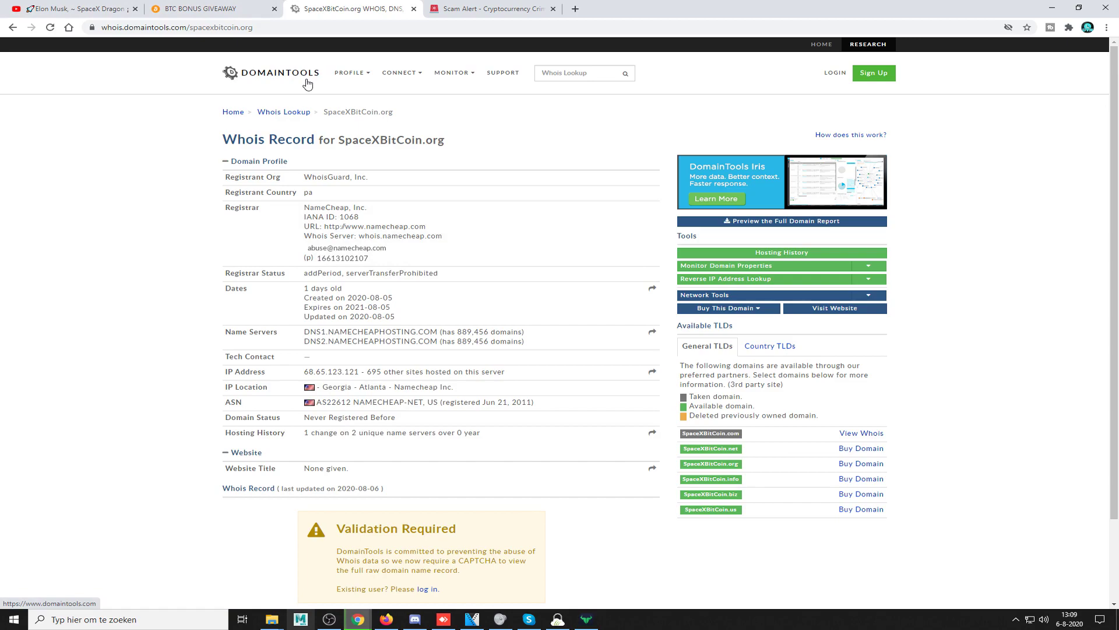
Step: Copy the scammer's BTC payment address from the BTC BONUS GIVEAWAY page
{"action": "left_click", "coordinate": [198, 9]}
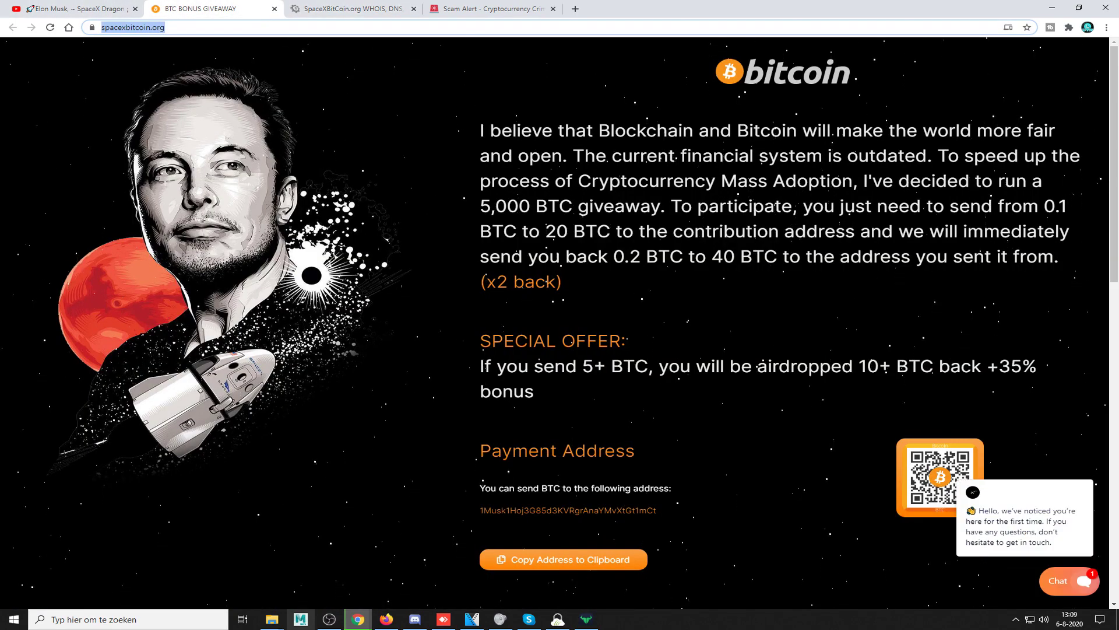
{"action": "scroll", "coordinate": [493, 277], "scroll_direction": "down", "scroll_amount": 3}
{"action": "scroll", "coordinate": [493, 277], "scroll_direction": "up", "scroll_amount": 3}
{"action": "scroll", "coordinate": [493, 276], "scroll_direction": "down", "scroll_amount": 5}
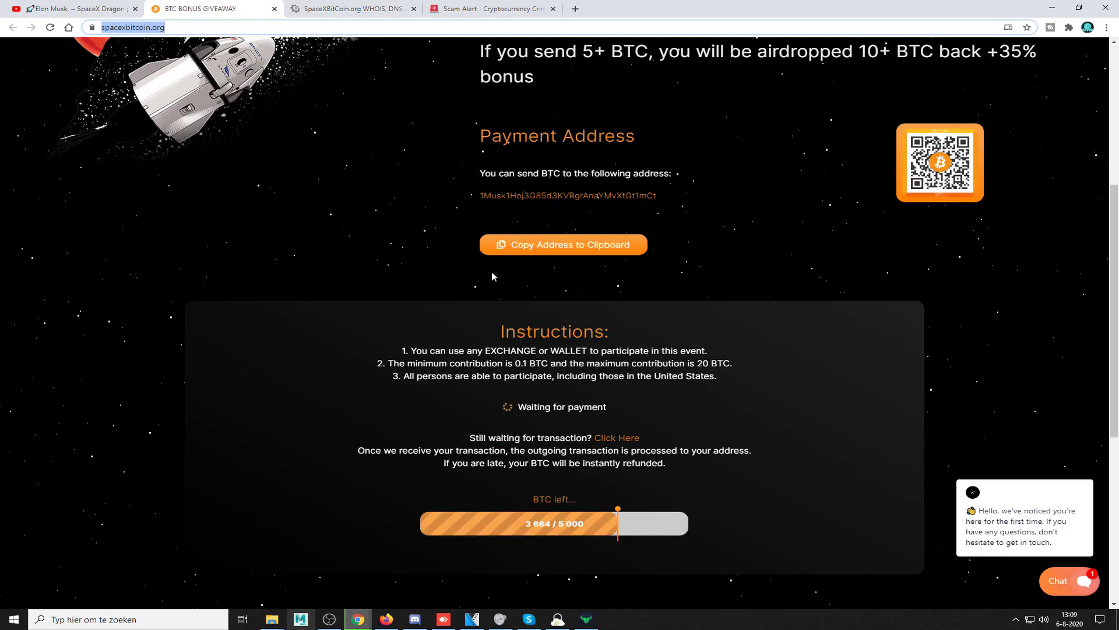
{"action": "left_click", "coordinate": [580, 246]}
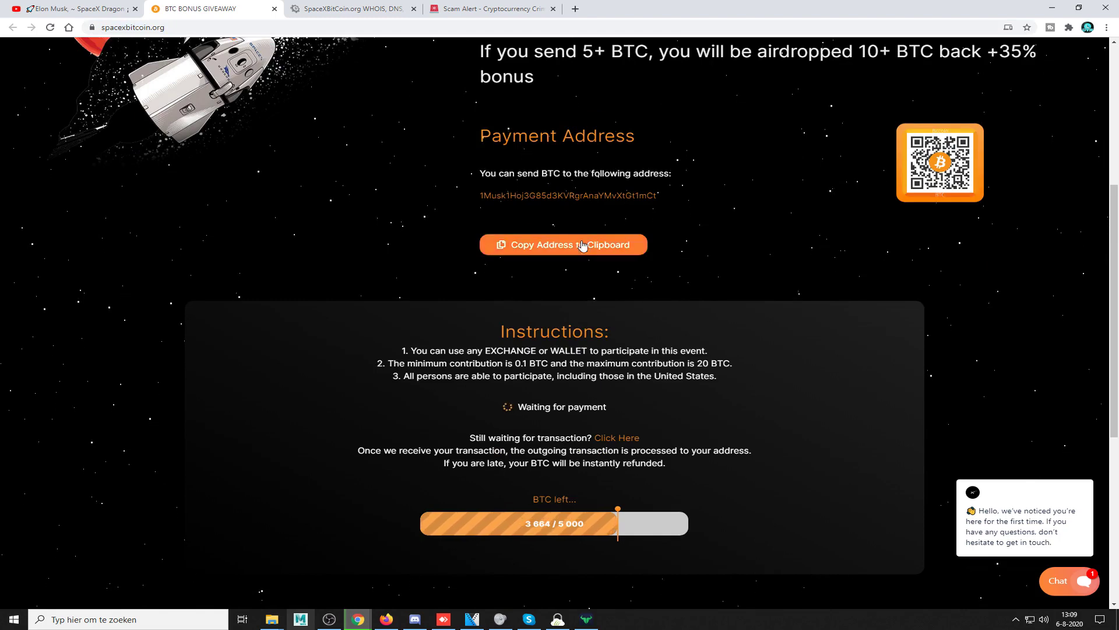
{"action": "left_click_drag", "start_coordinate": [677, 188], "coordinate": [464, 162]}
{"action": "left_click", "coordinate": [448, 153]}
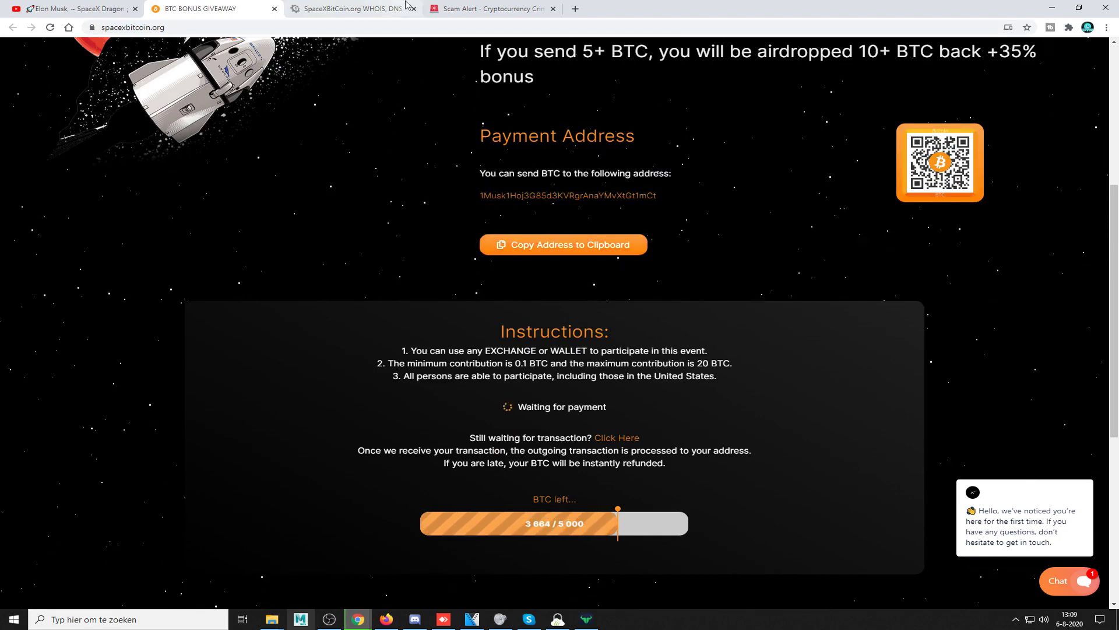
Step: Report it as Fake Giveaway (Doubler) with the address and a YouTube livestream impersonation description
{"action": "left_click", "coordinate": [478, 9]}
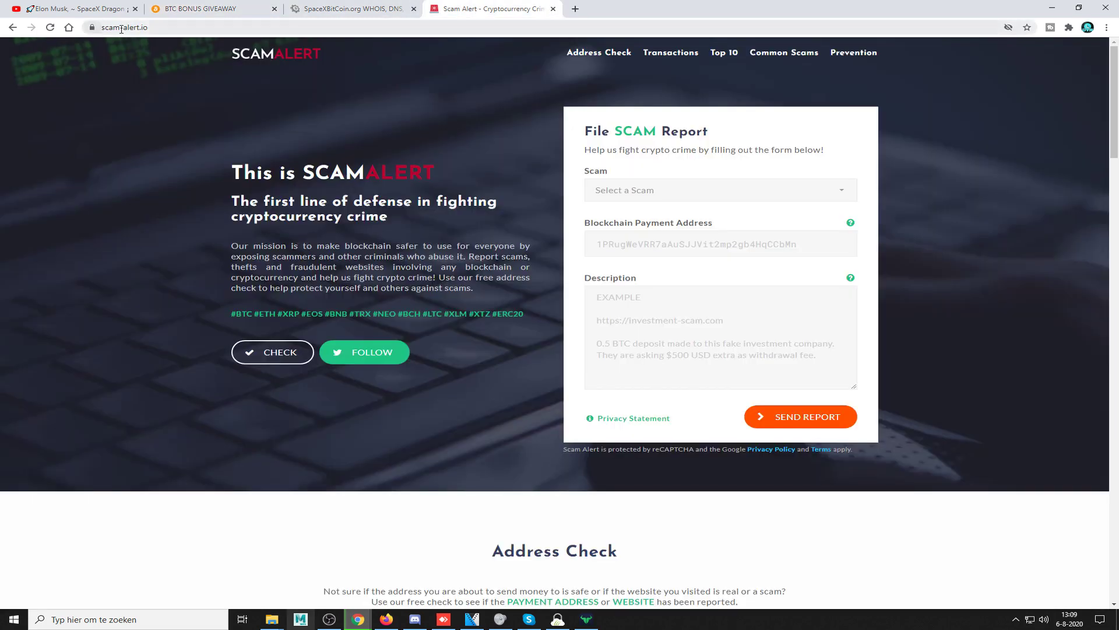
{"action": "left_click", "coordinate": [688, 190]}
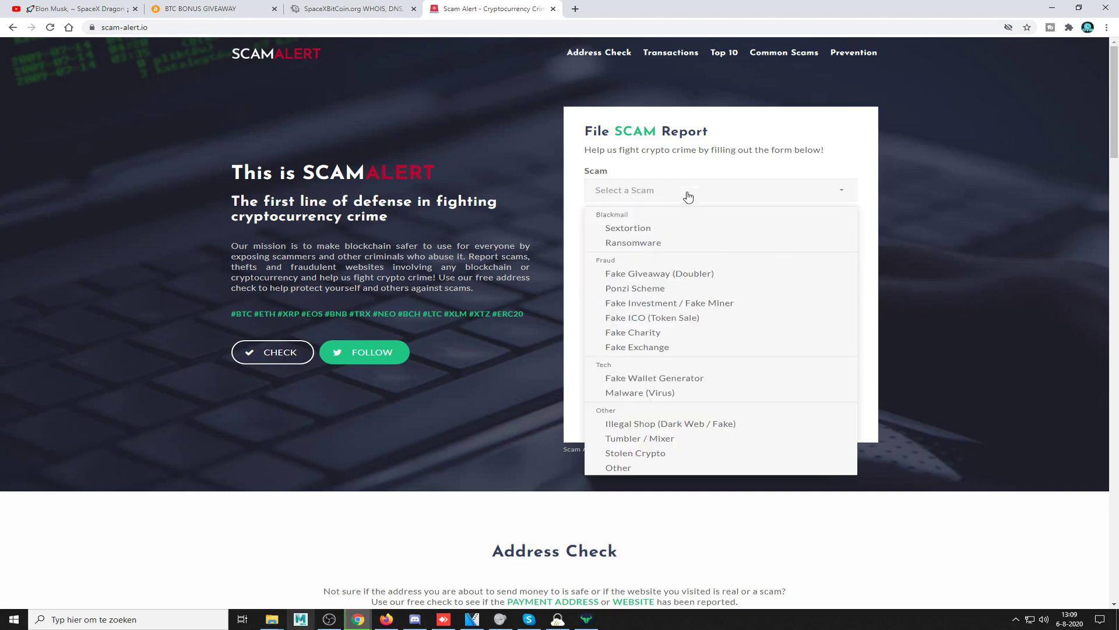
{"action": "left_click", "coordinate": [724, 283]}
{"action": "left_click", "coordinate": [646, 246]}
{"action": "type", "text": "1Musk1HoT3G85d3KVRgrAnaYMvXtGt1mCt"}
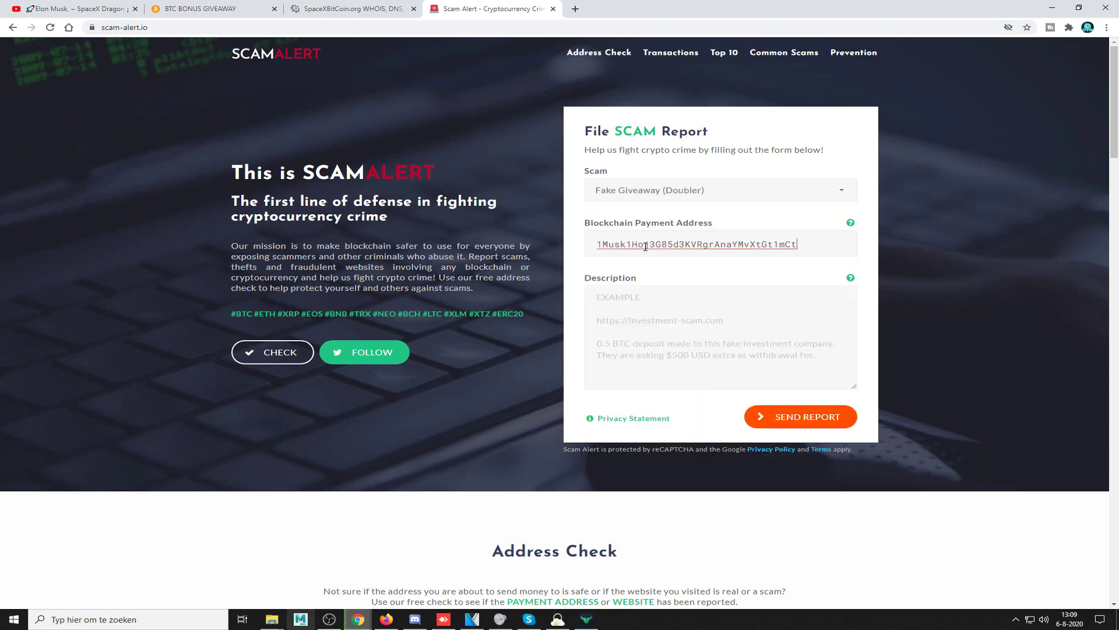
{"action": "left_click", "coordinate": [689, 315]}
{"action": "type", "text": "give"}
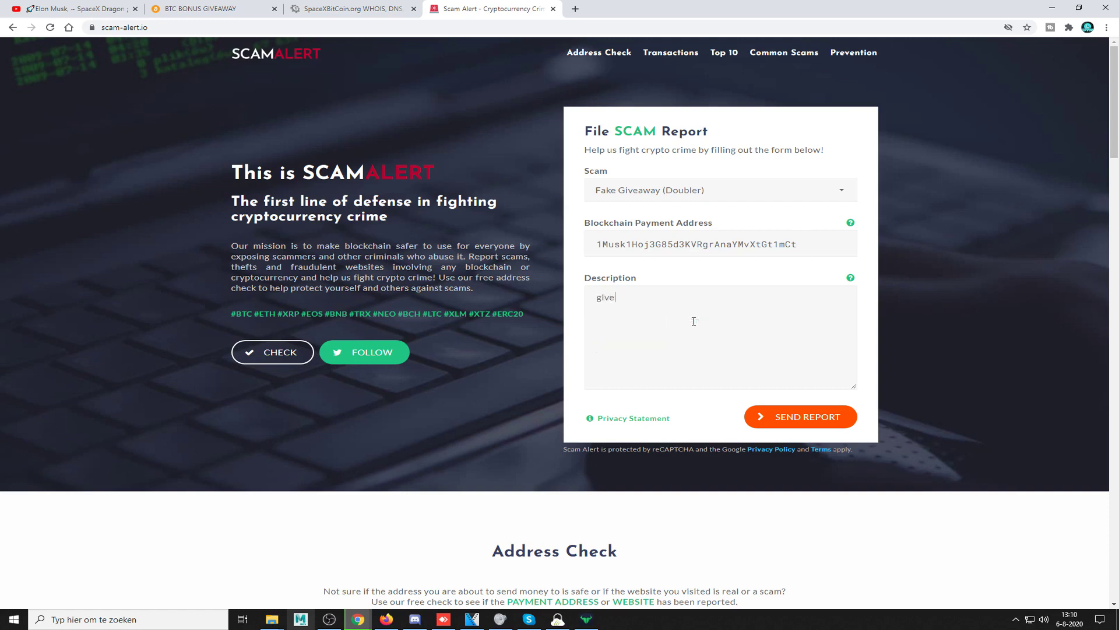
{"action": "type", "text": "away scam i"}
{"action": "type", "text": "ouTube livestr"}
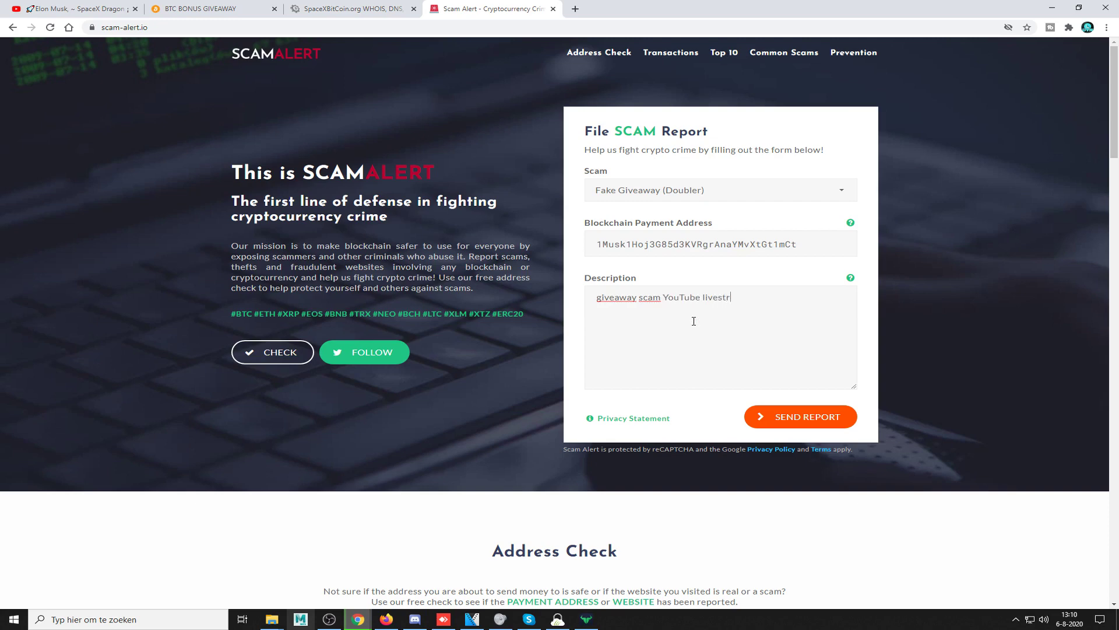
{"action": "type", "text": "eam, imersonate elon musk/space"}
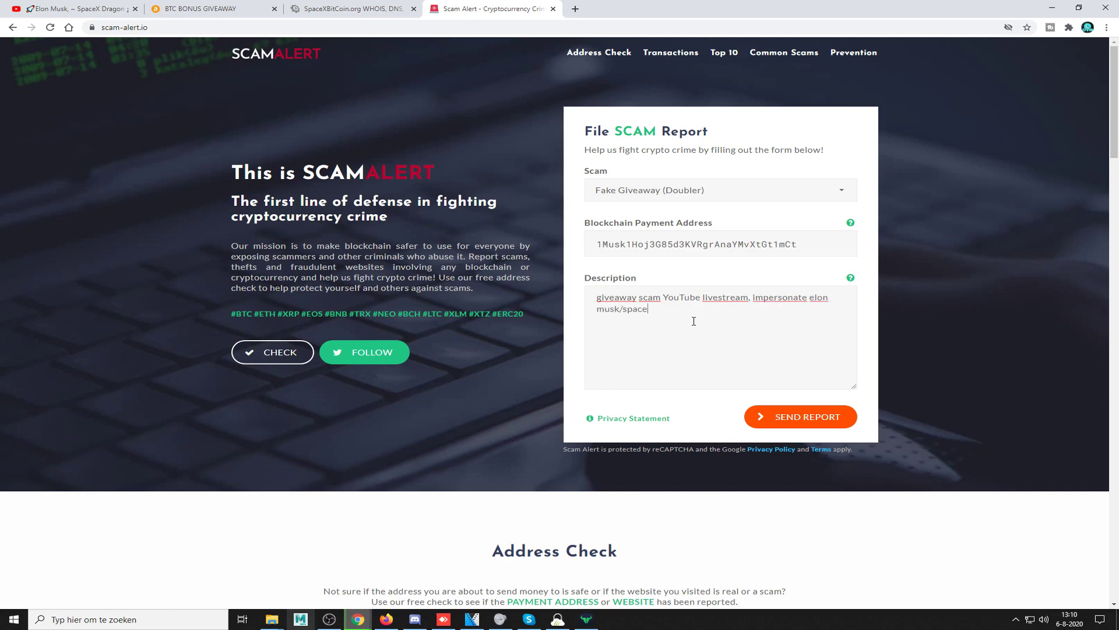
{"action": "type", "text": "X located @"}
Step: Copy the scam site's web address and append it to the report description
{"action": "left_click", "coordinate": [87, 9]}
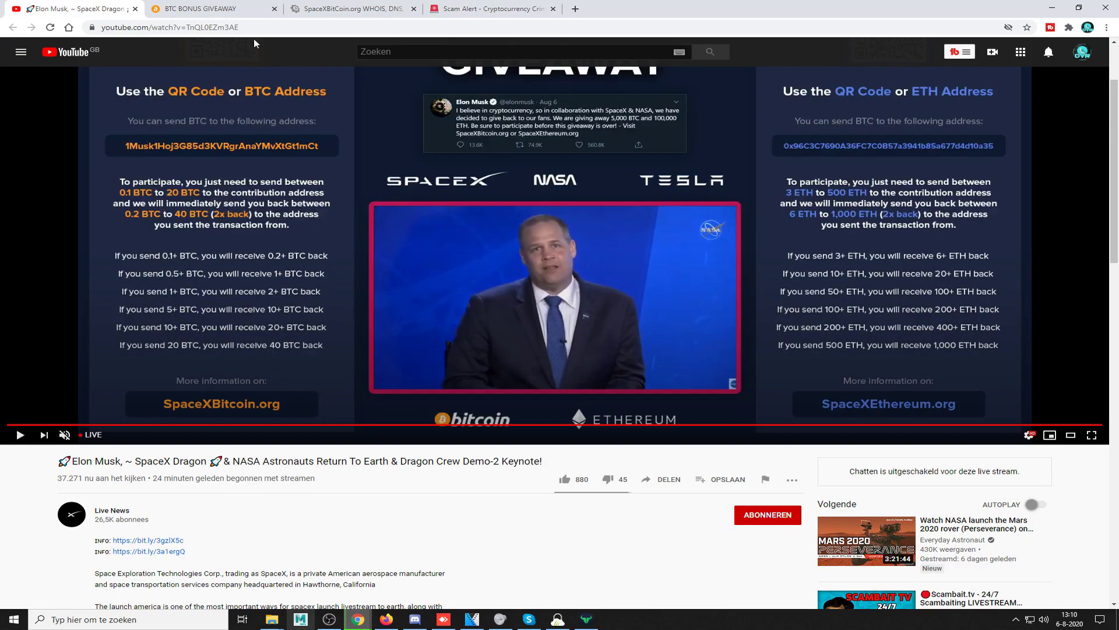
{"action": "left_click", "coordinate": [209, 11]}
{"action": "left_click", "coordinate": [213, 27]}
{"action": "key", "text": "ctrl+c"}
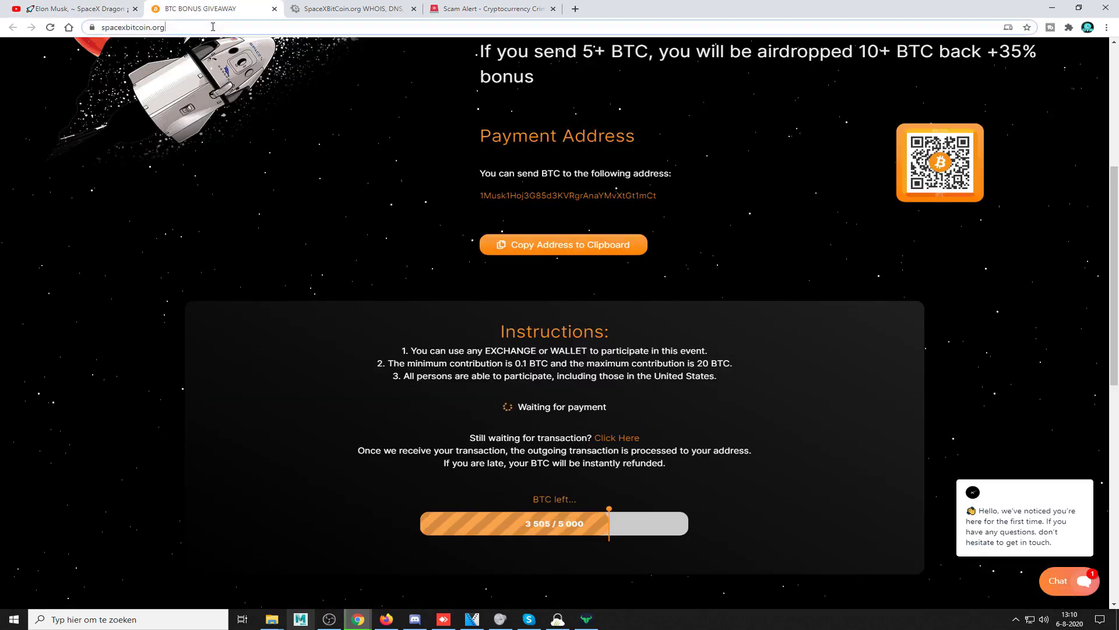
{"action": "left_click", "coordinate": [490, 10]}
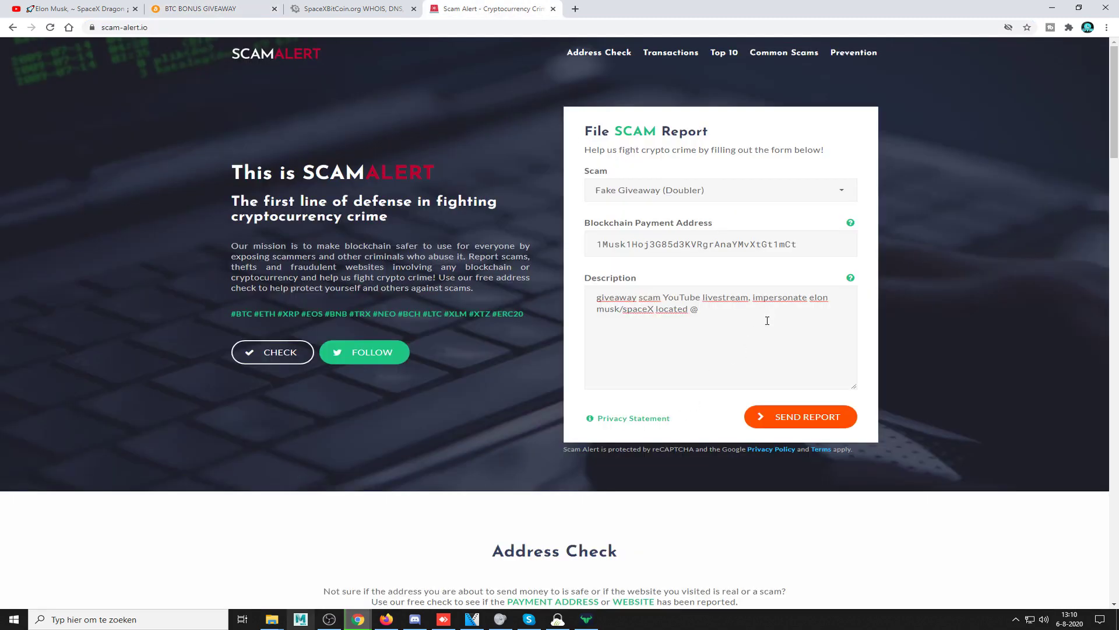
{"action": "key", "text": "ctrl+v"}
Step: Submit the scam report and solve the palm tree reCAPTCHA challenges
{"action": "left_click", "coordinate": [821, 421]}
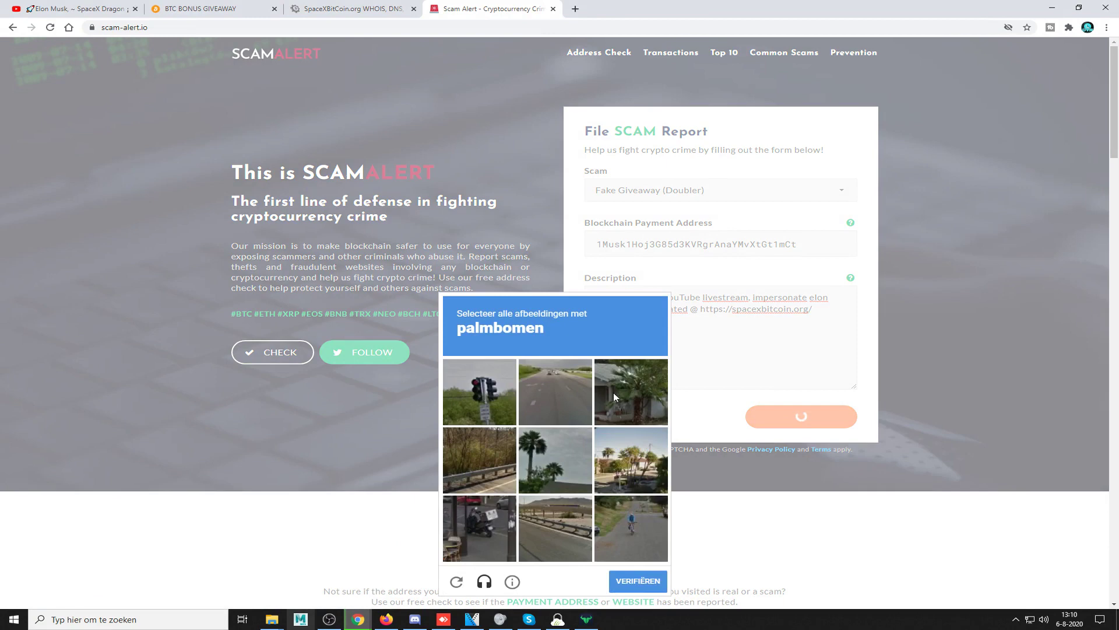
{"action": "left_click", "coordinate": [539, 456]}
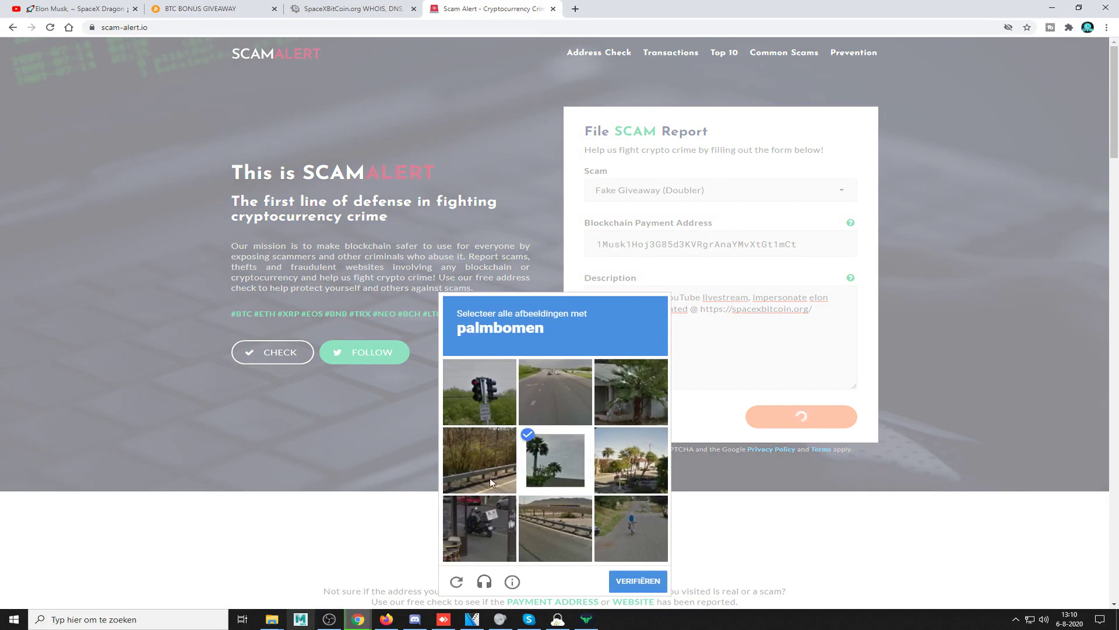
{"action": "left_click", "coordinate": [615, 464]}
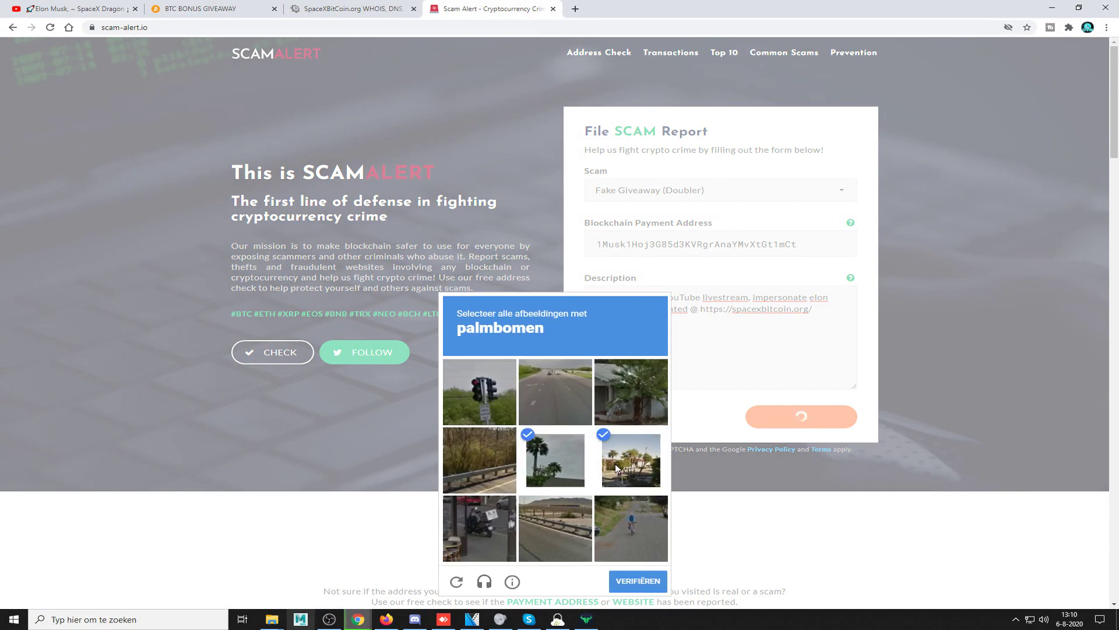
{"action": "left_click", "coordinate": [632, 578]}
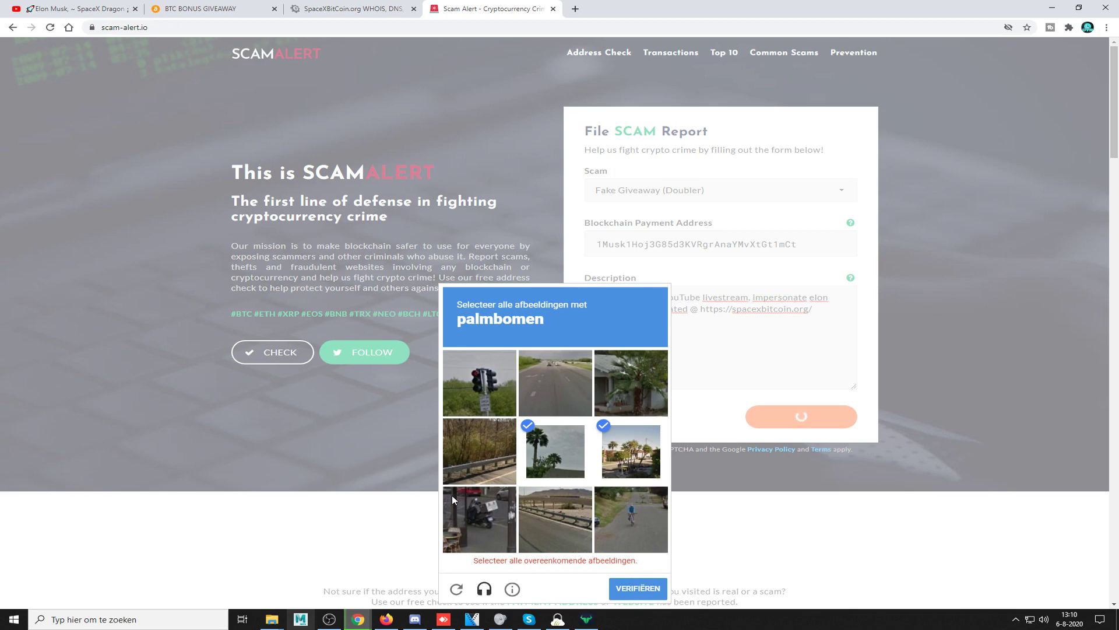
{"action": "left_click", "coordinate": [635, 376]}
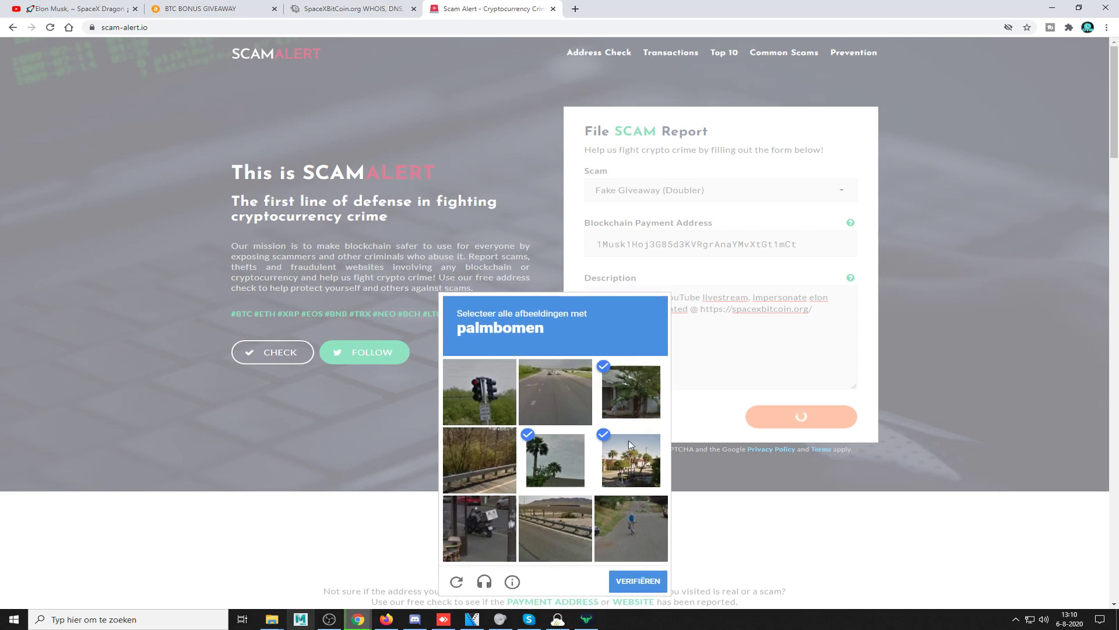
{"action": "left_click", "coordinate": [539, 520]}
{"action": "left_click", "coordinate": [638, 582]}
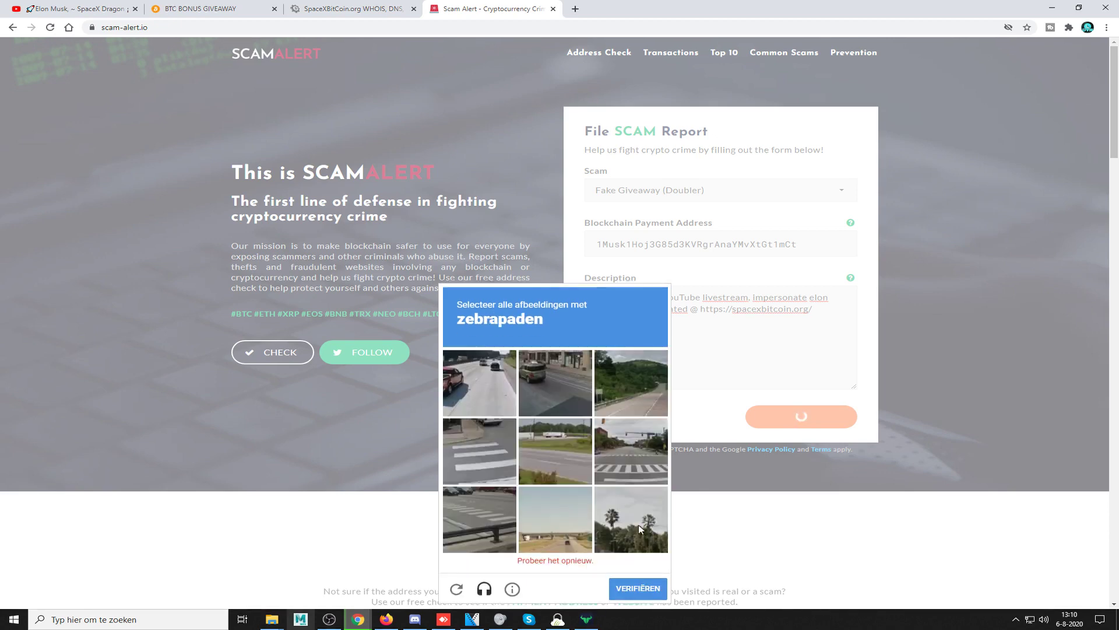
Step: Complete the crosswalk challenge, dismiss the 'Report Successfully Sent' dialog and return to YouTube
{"action": "left_click", "coordinate": [470, 467]}
{"action": "left_click", "coordinate": [647, 469]}
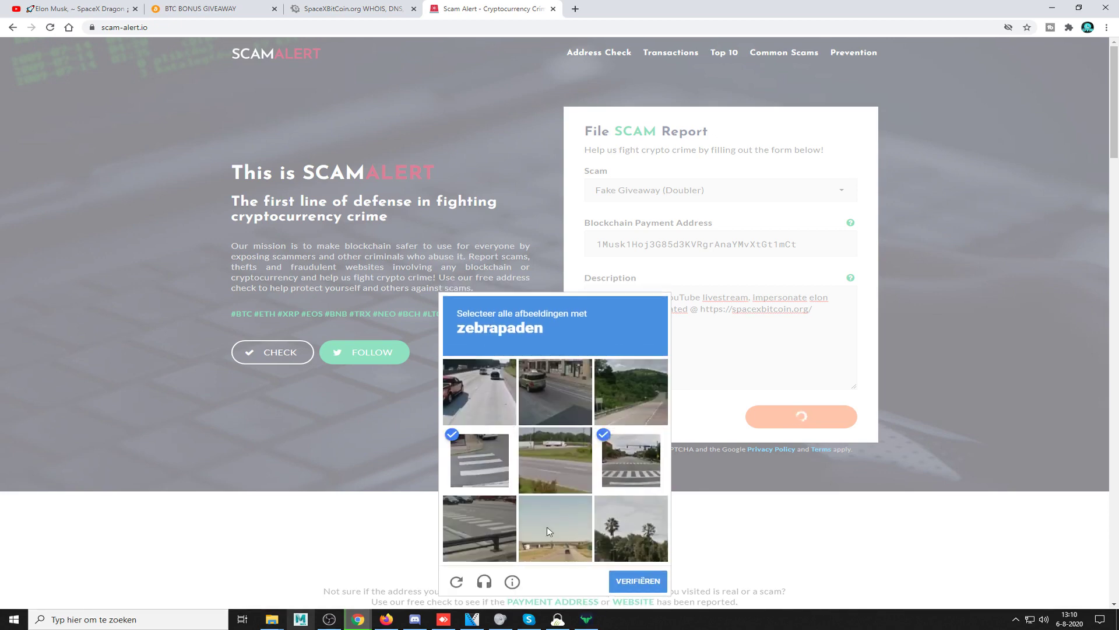
{"action": "left_click", "coordinate": [477, 533]}
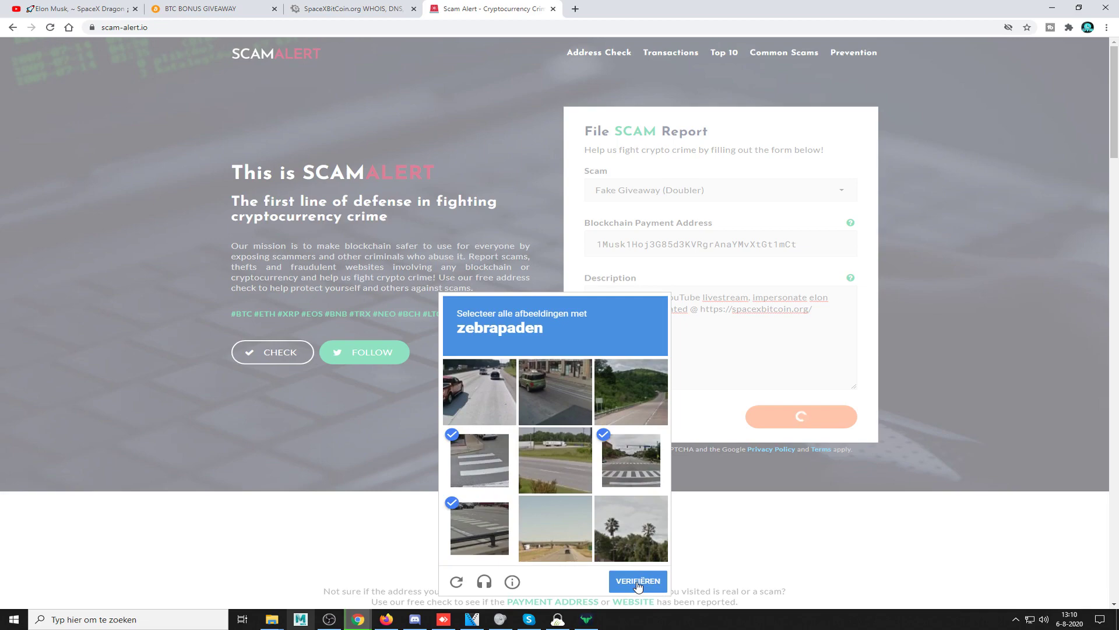
{"action": "left_click", "coordinate": [638, 581]}
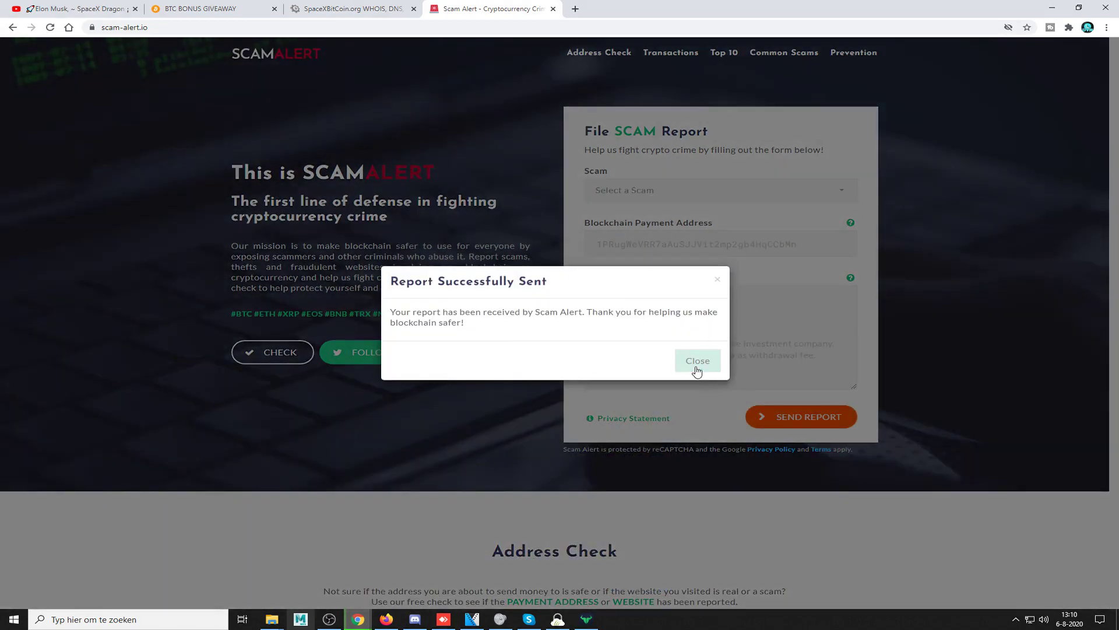
{"action": "left_click", "coordinate": [694, 358]}
{"action": "left_click", "coordinate": [81, 9]}
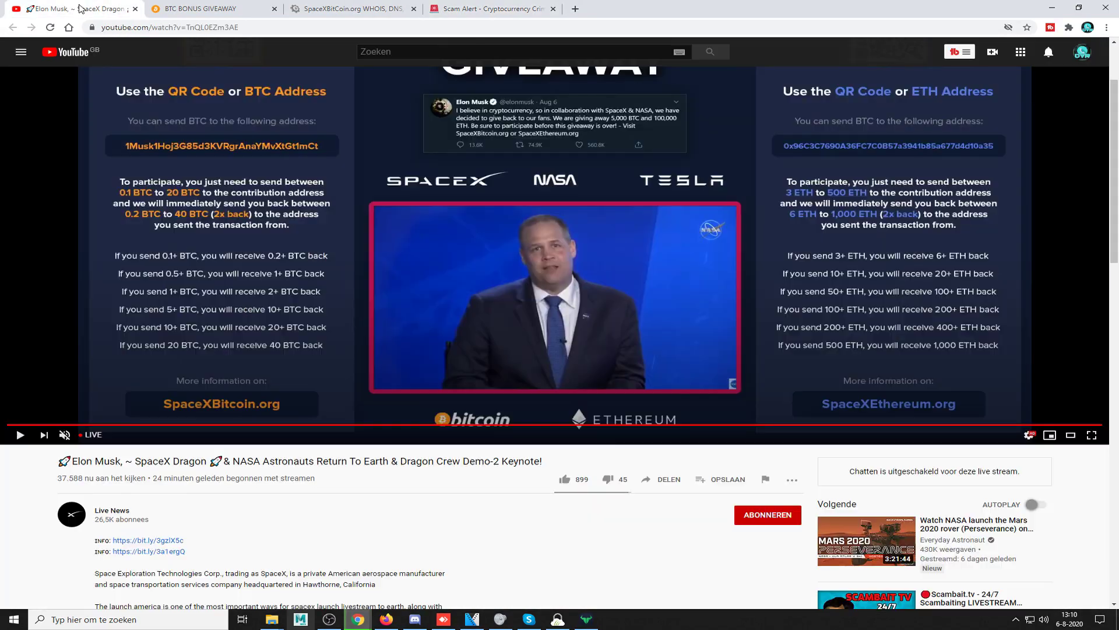
Step: Flag the livestream as 'Spam of misleidend' > 'Oplichting/fraude' with the note 'fake bitcoin giveaway scam'
{"action": "left_click", "coordinate": [766, 480]}
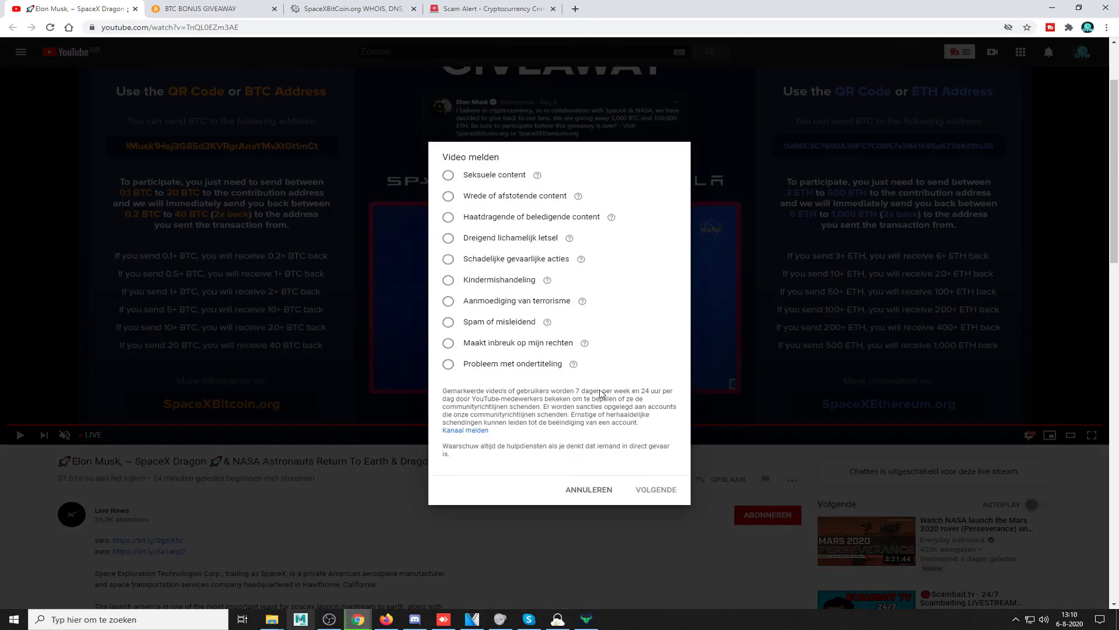
{"action": "left_click", "coordinate": [448, 322]}
{"action": "left_click", "coordinate": [554, 334]}
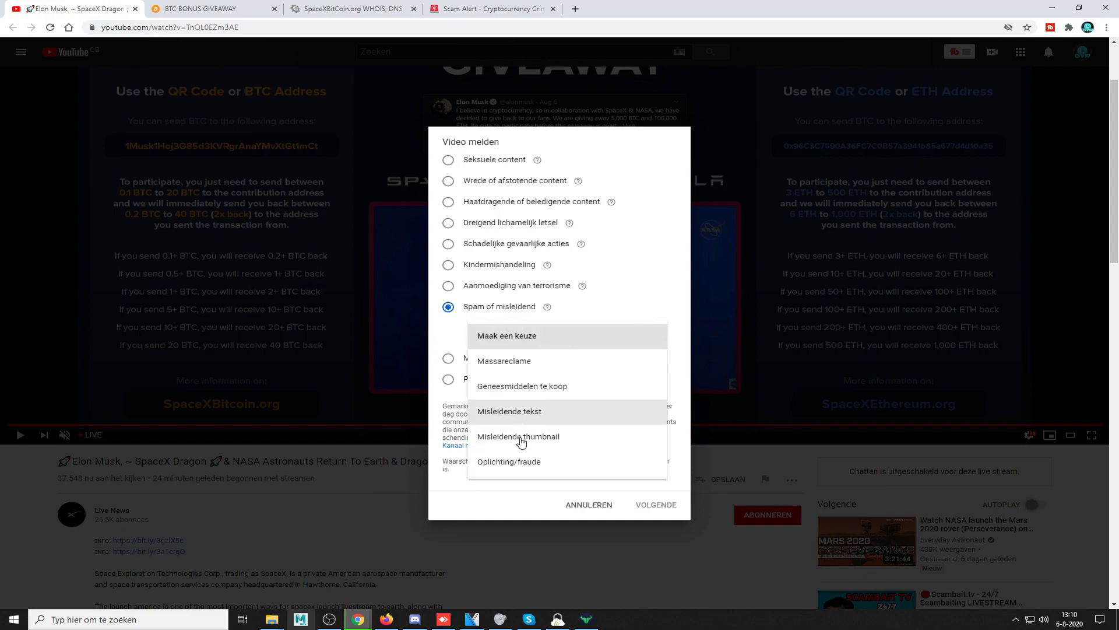
{"action": "left_click", "coordinate": [517, 462]}
{"action": "left_click", "coordinate": [649, 523]}
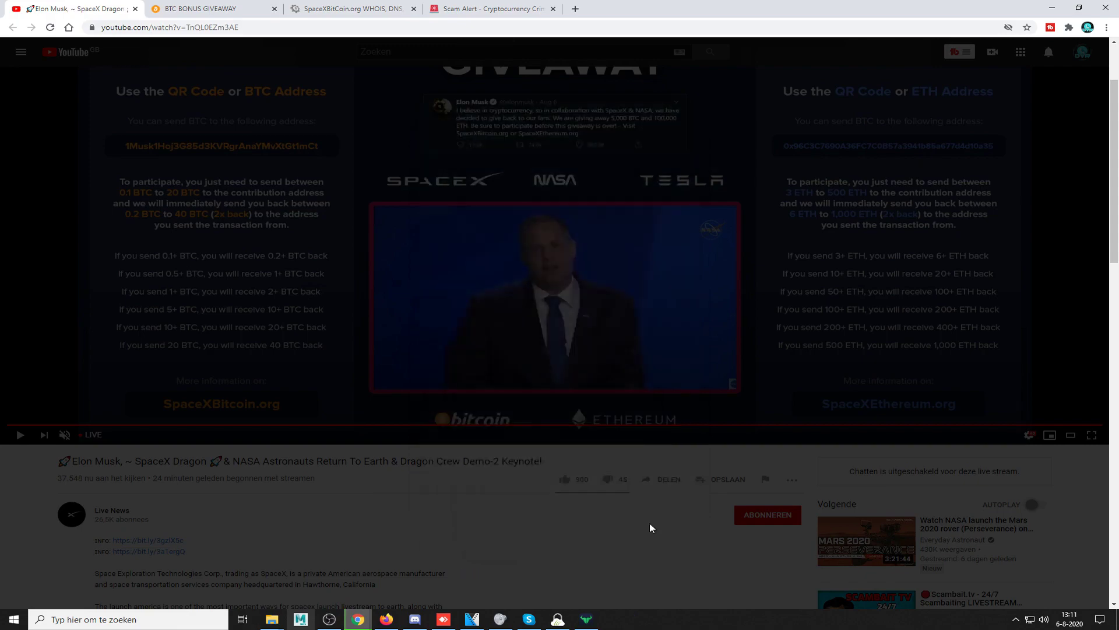
{"action": "left_click", "coordinate": [551, 275]}
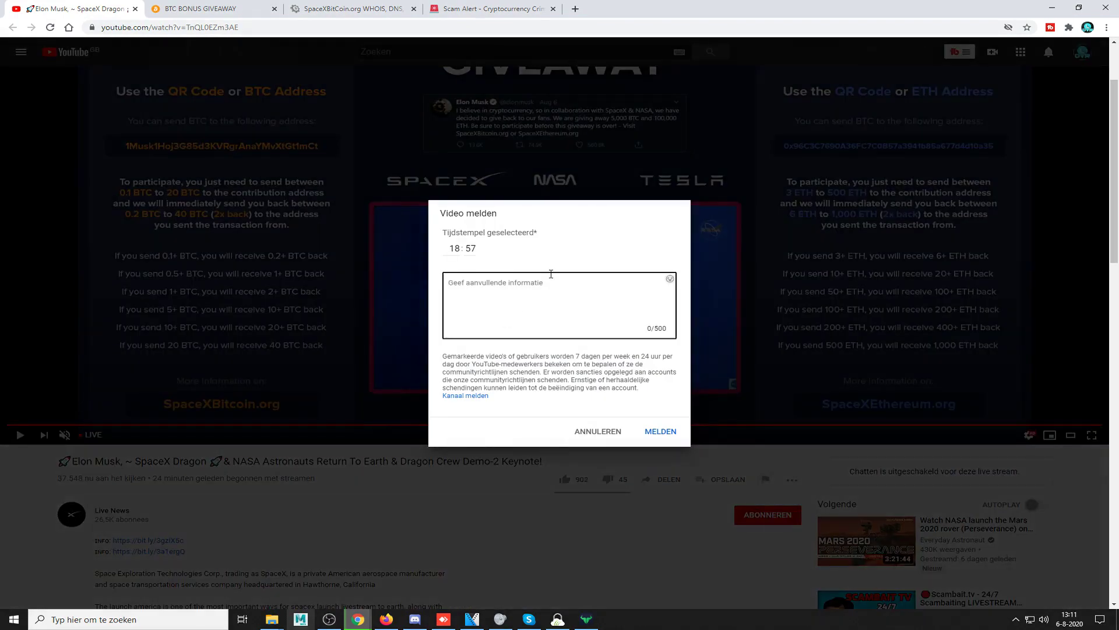
{"action": "type", "text": "y"}
{"action": "key", "text": "BackSpace"}
{"action": "type", "text": "fake bitcoin giveawayu scam"}
{"action": "left_click", "coordinate": [662, 432]}
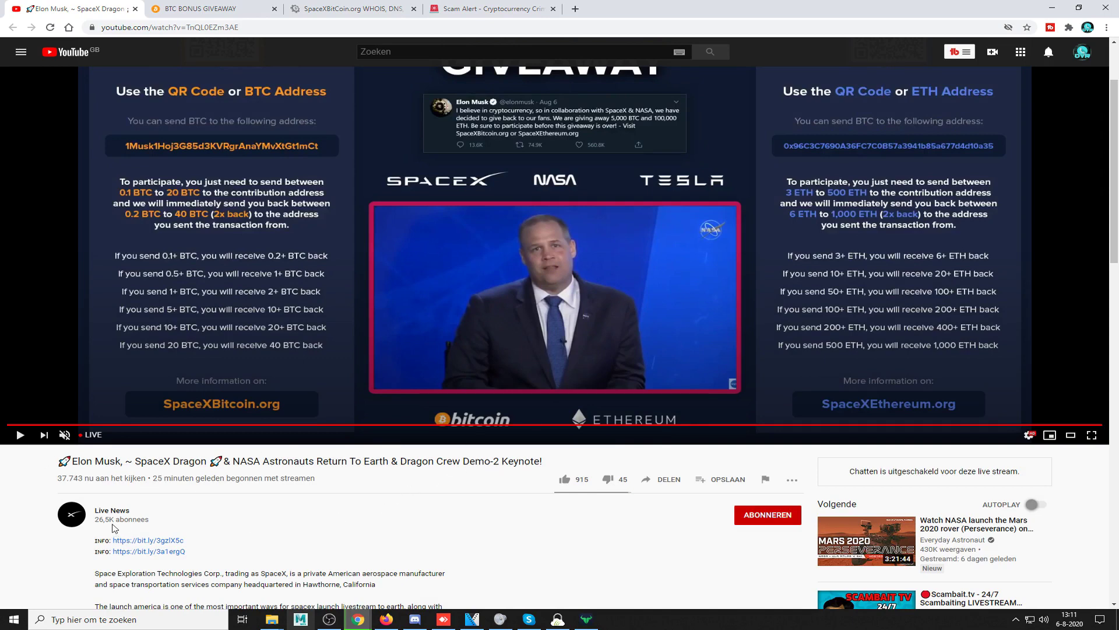
Step: Highlight the channel's subscriber count, then cycle through Scam Alert and Whois to the BTC BONUS GIVEAWAY page
{"action": "left_click_drag", "start_coordinate": [175, 532], "coordinate": [100, 518]}
{"action": "left_click", "coordinate": [198, 519]}
{"action": "left_click", "coordinate": [474, 4]}
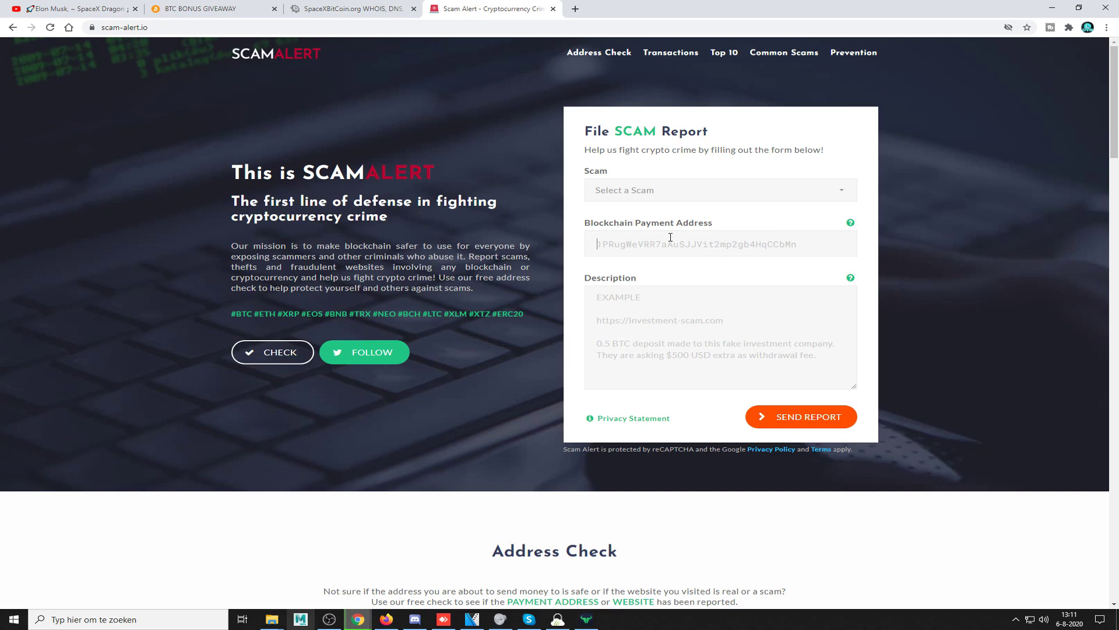
{"action": "left_click", "coordinate": [325, 12]}
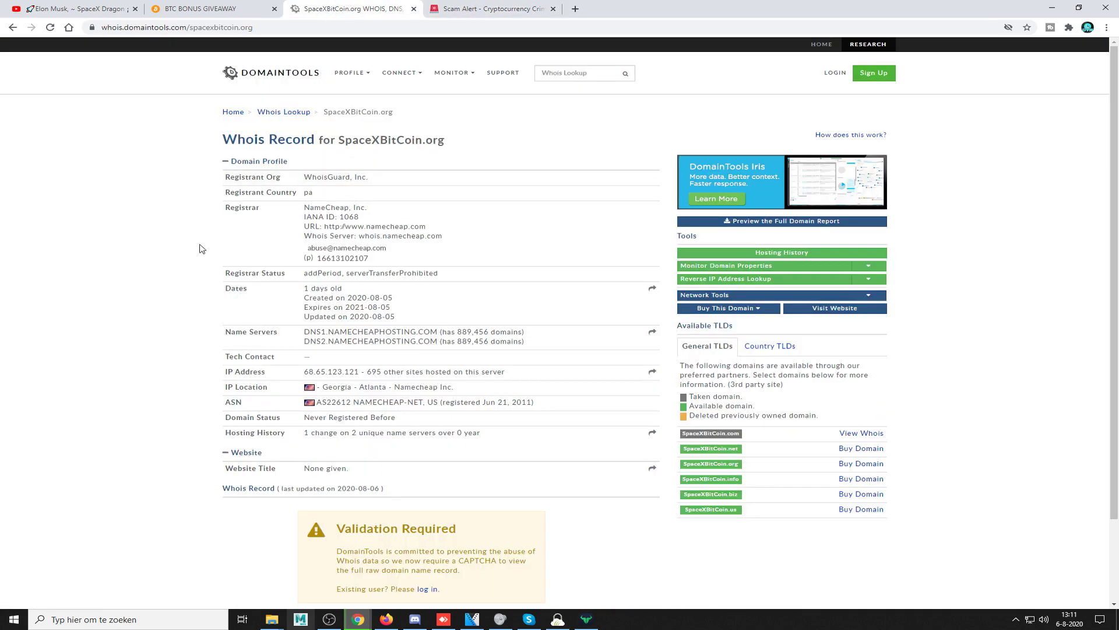
{"action": "left_click", "coordinate": [202, 9]}
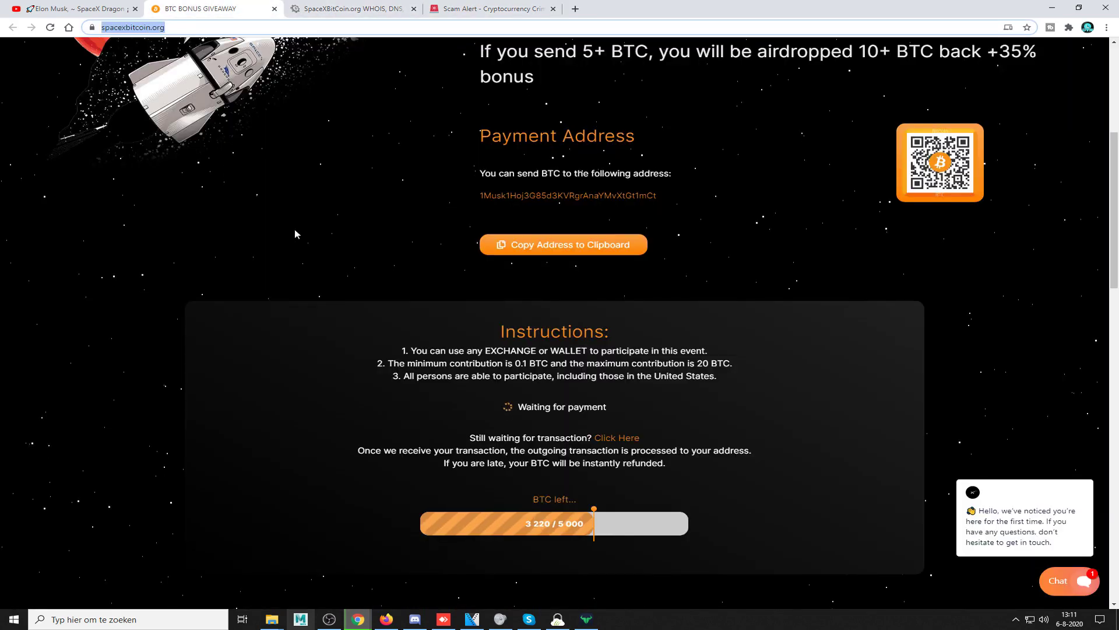
{"action": "left_click", "coordinate": [373, 244]}
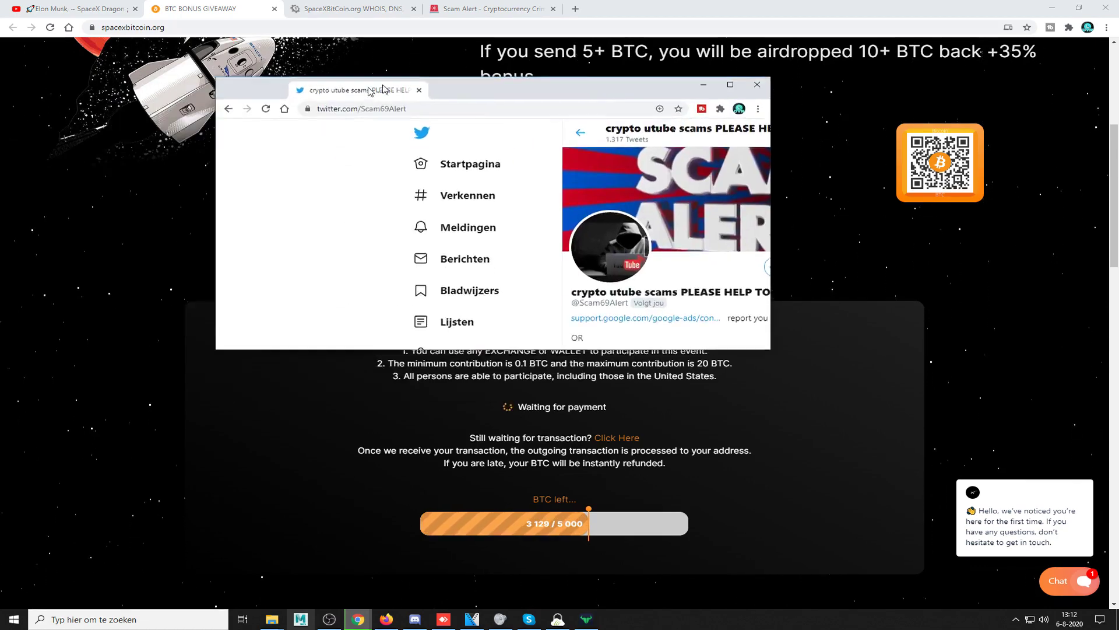
Step: Dock the Twitter anti-scam profile into the main Chrome window and scroll through its tweets
{"action": "left_click_drag", "start_coordinate": [292, 79], "coordinate": [630, 9]}
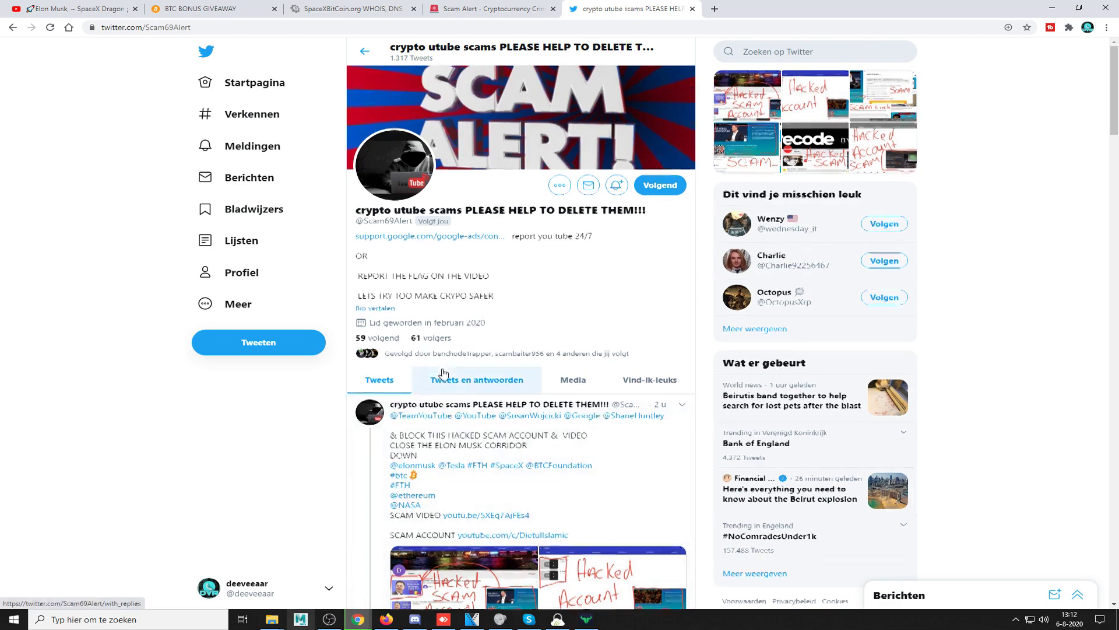
{"action": "scroll", "coordinate": [455, 350], "scroll_direction": "down", "scroll_amount": 3}
{"action": "mouse_move", "coordinate": [417, 259]}
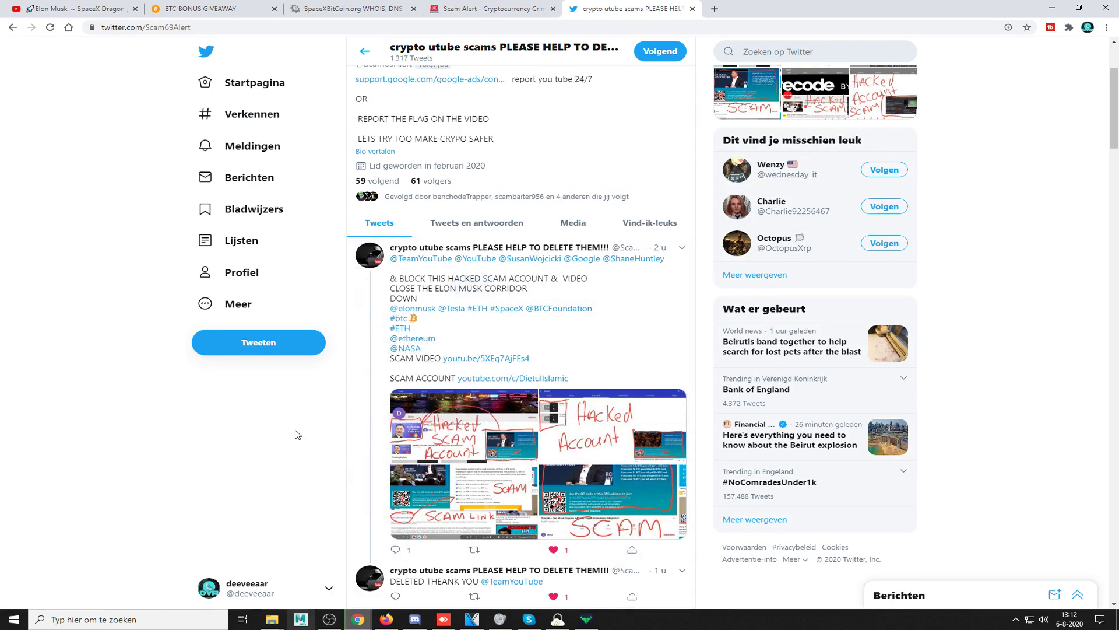
{"action": "scroll", "coordinate": [452, 350], "scroll_direction": "up", "scroll_amount": 3}
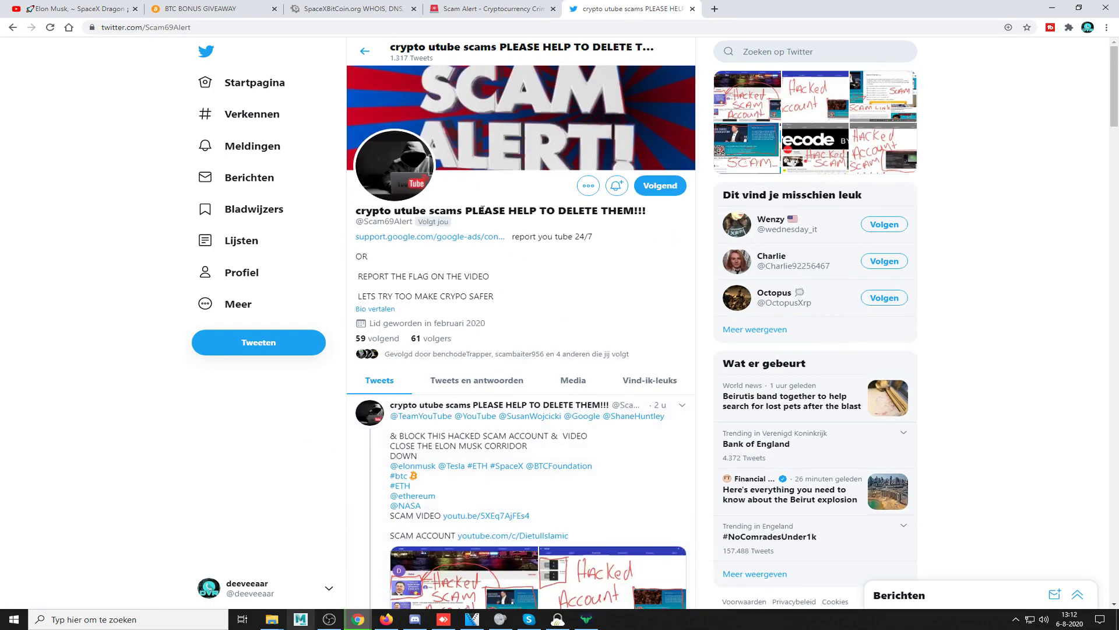
Step: Switch to the YouTube giveaway video and select part of its description
{"action": "left_click", "coordinate": [175, 9]}
{"action": "left_click", "coordinate": [123, 14]}
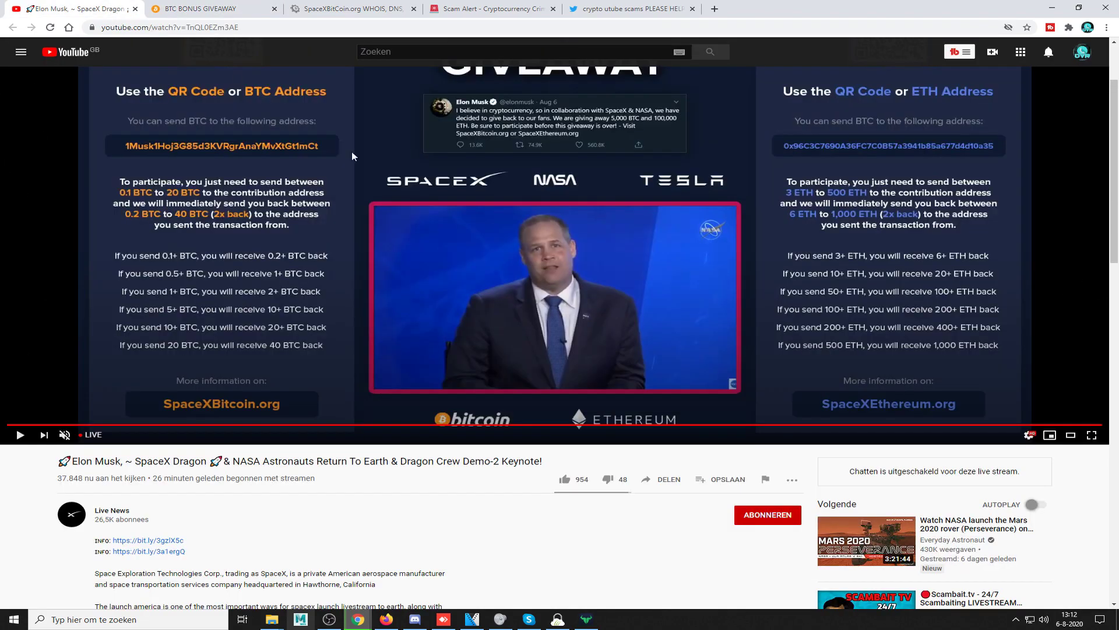
{"action": "scroll", "coordinate": [447, 267], "scroll_direction": "down", "scroll_amount": 2}
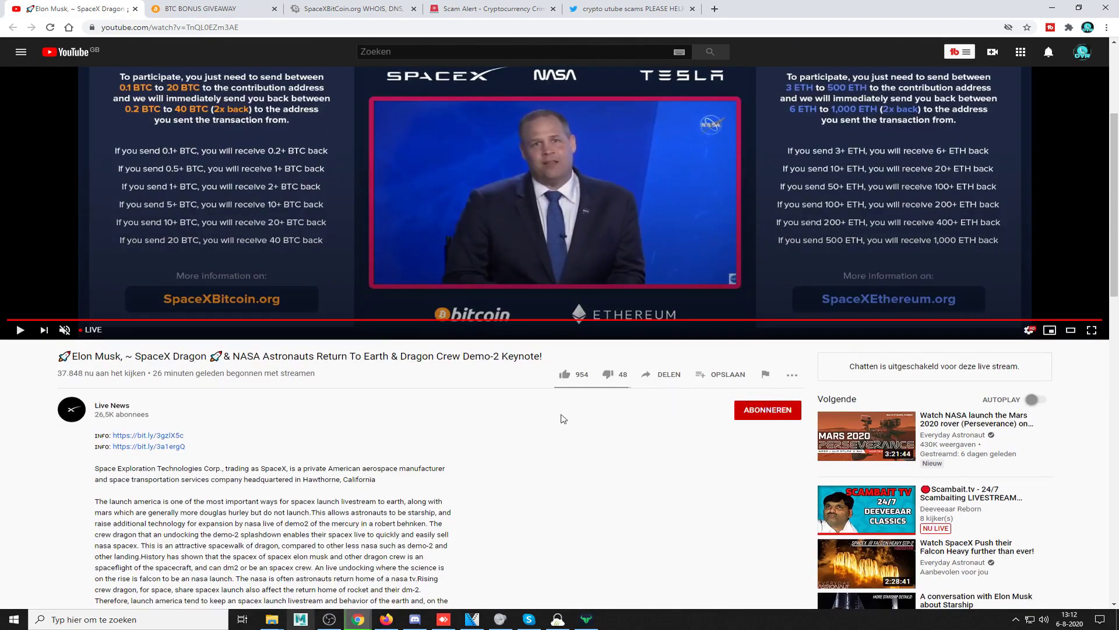
{"action": "scroll", "coordinate": [562, 417], "scroll_direction": "down", "scroll_amount": 3}
{"action": "left_click_drag", "start_coordinate": [430, 474], "coordinate": [489, 378]}
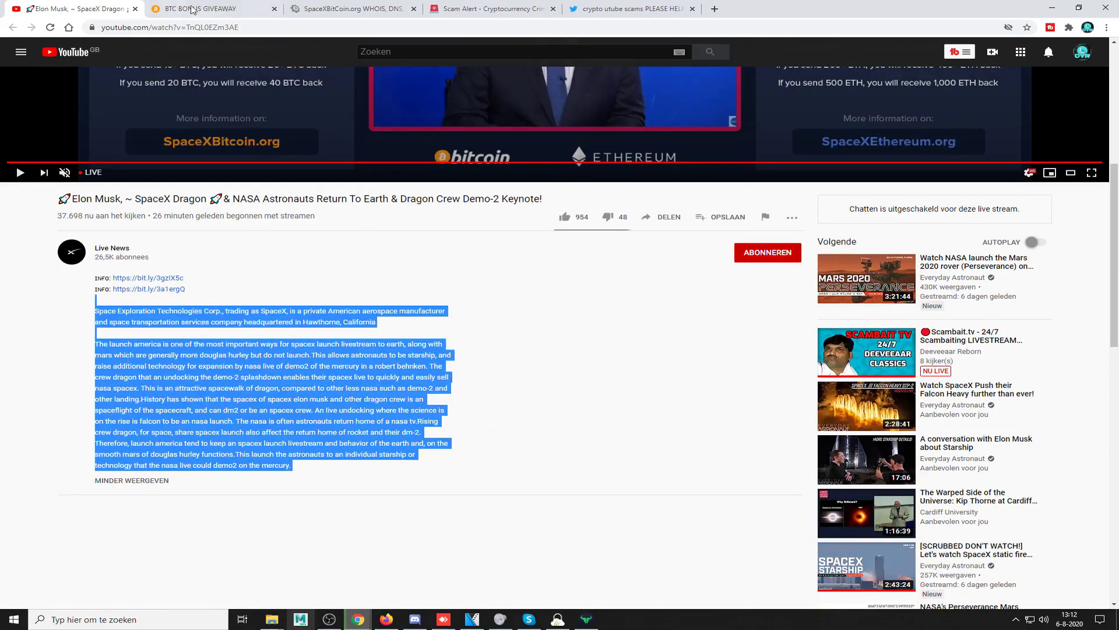
Step: Highlight the whole SpaceXBitCoin.org Whois record, then the Scam Alert mission text
{"action": "left_click", "coordinate": [341, 9]}
{"action": "left_click_drag", "start_coordinate": [161, 129], "coordinate": [384, 493]}
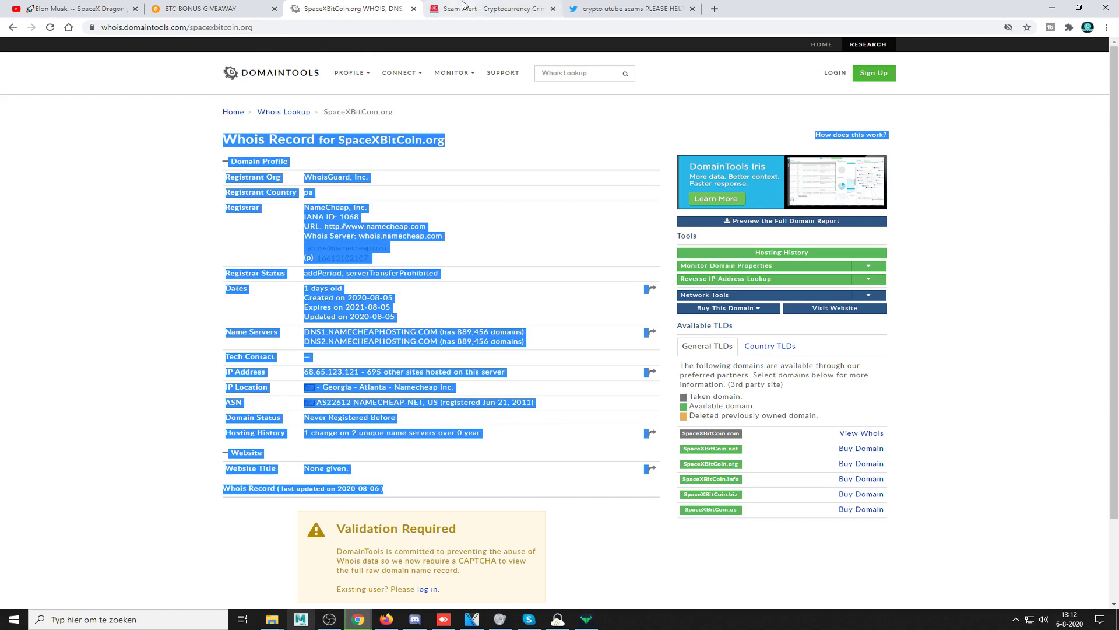
{"action": "left_click", "coordinate": [482, 8]}
{"action": "left_click_drag", "start_coordinate": [281, 170], "coordinate": [527, 264]}
{"action": "left_click_drag", "start_coordinate": [527, 266], "coordinate": [255, 217]}
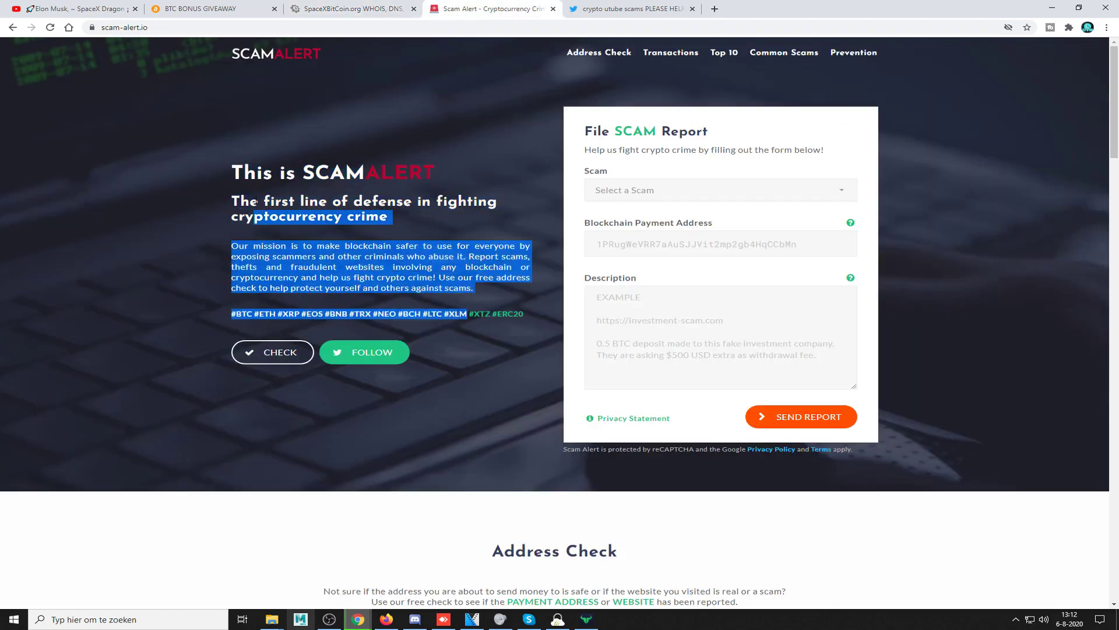
Step: Deselect the highlighted Scam Alert introduction text by clicking empty areas of the page
{"action": "left_click", "coordinate": [256, 196]}
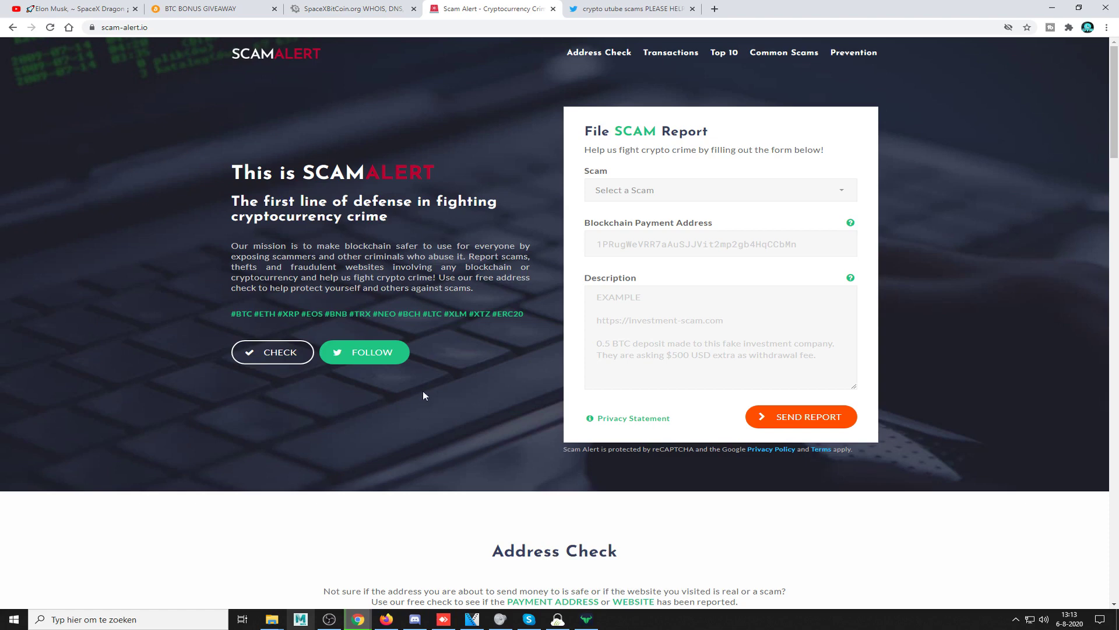
{"action": "left_click", "coordinate": [330, 619]}
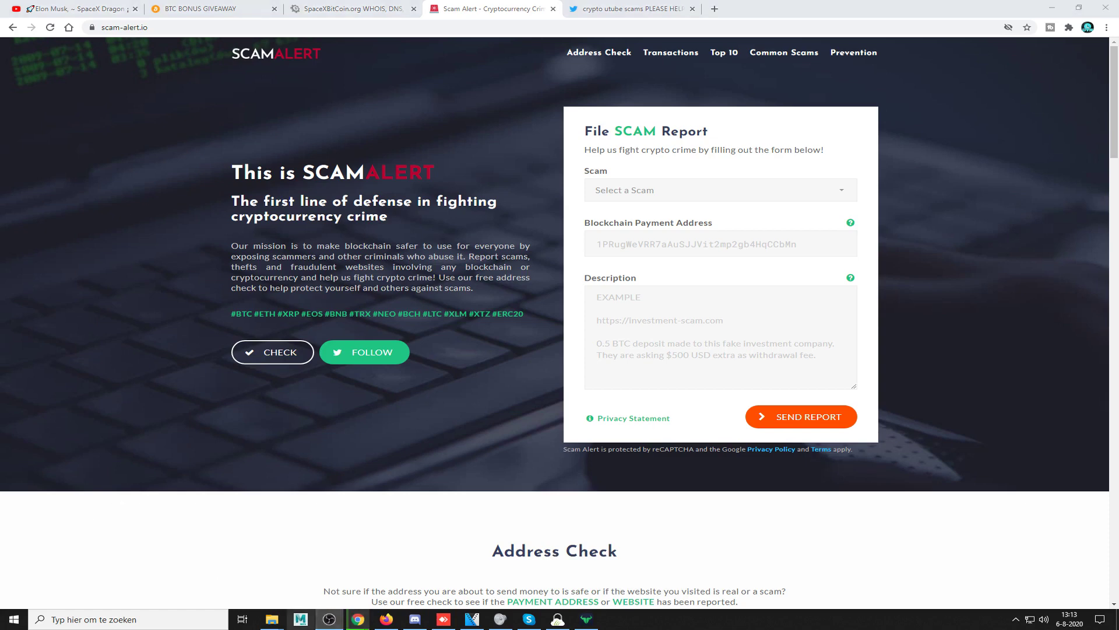